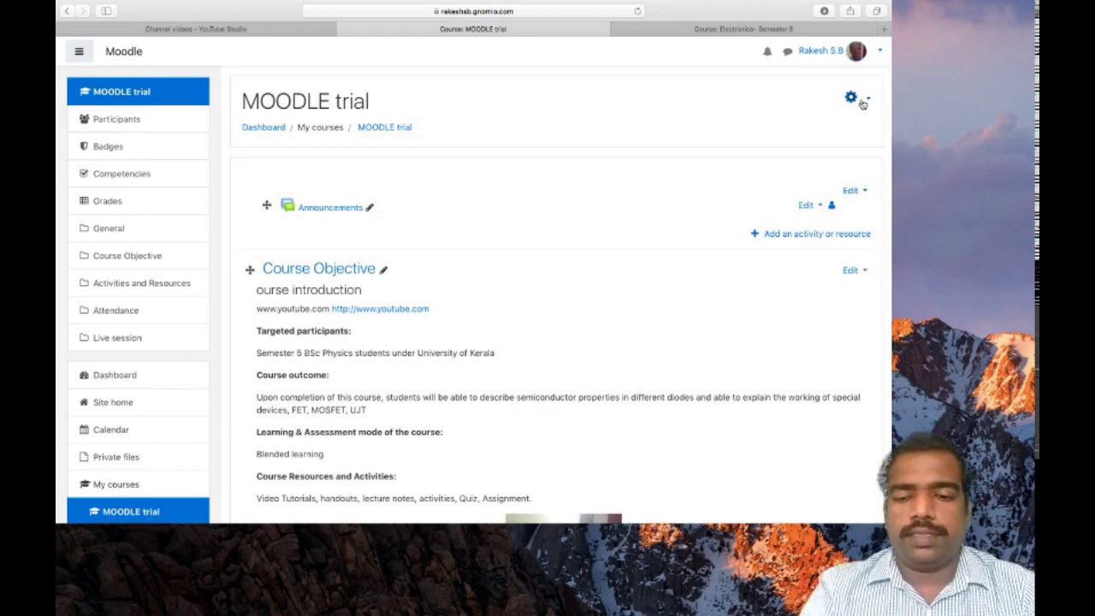
- Start a backup of the MOODLE trial course, exclude enrolled users, and continue to the schema settings
click(863, 102)
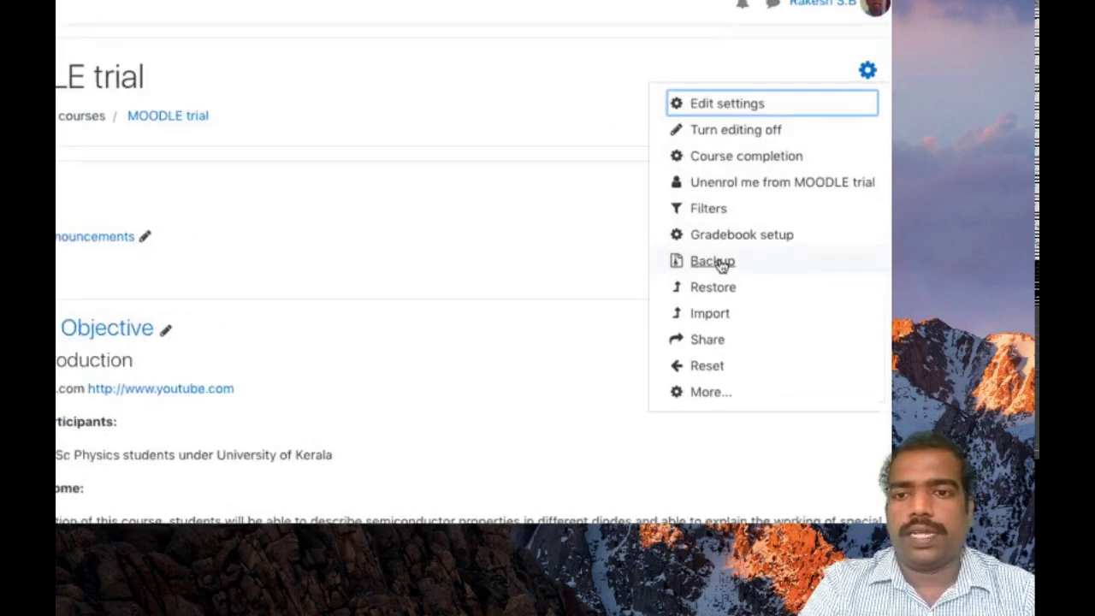
click(721, 264)
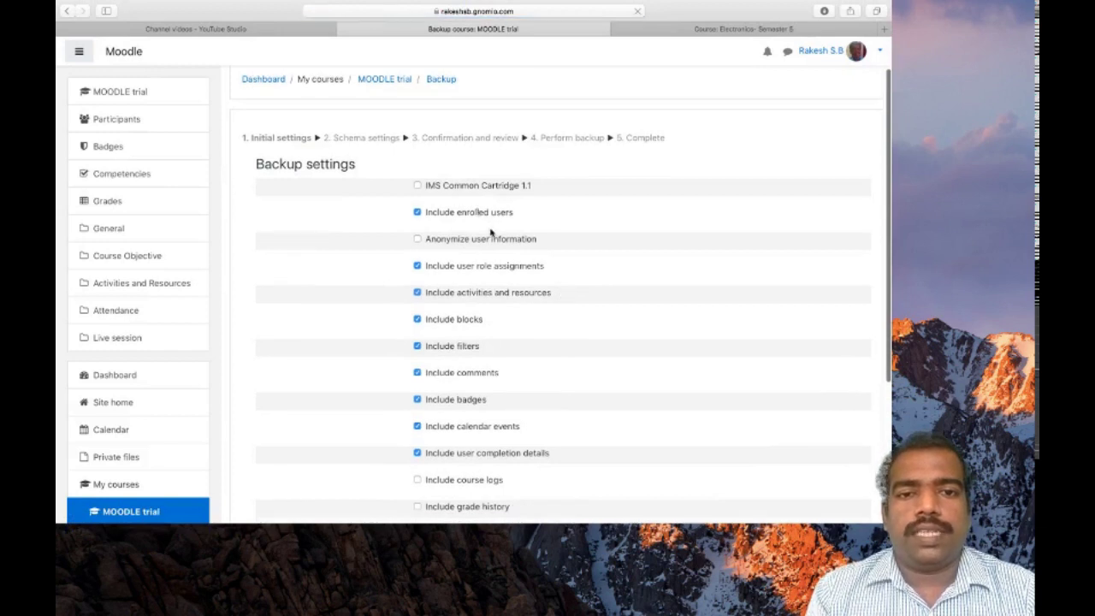
click(417, 213)
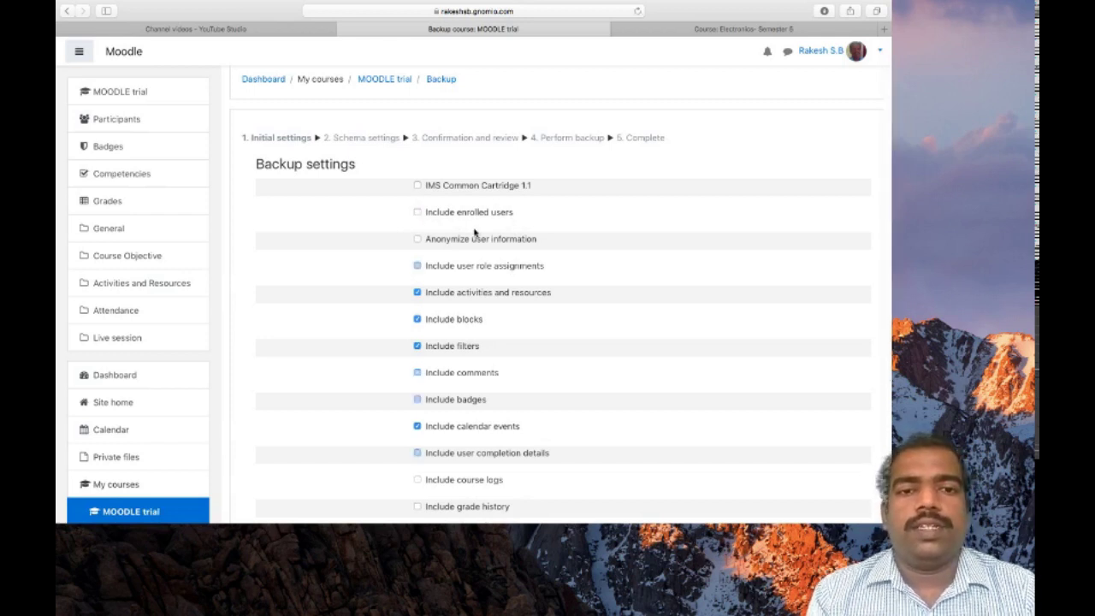
scroll(477, 234, down, 3)
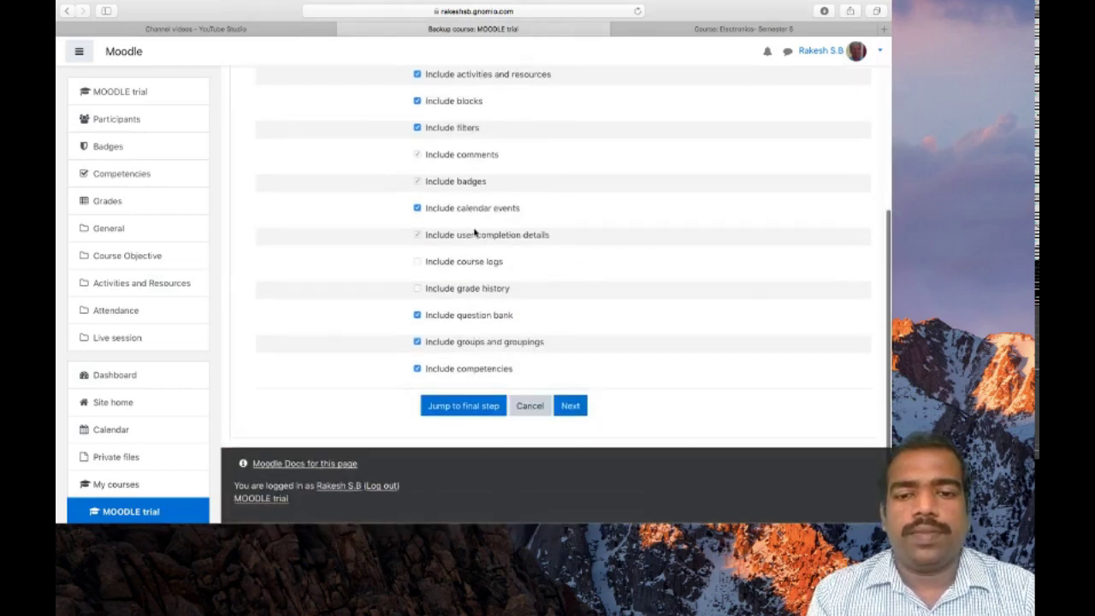
click(569, 408)
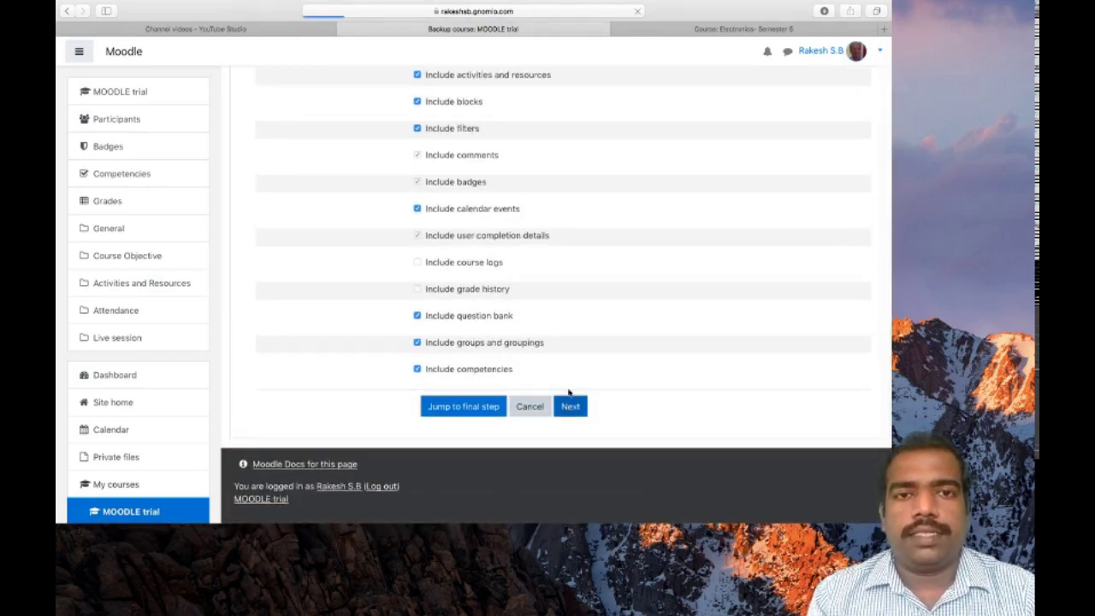
- Keep all sections and activities in the backup, accept the default filename, and perform the backup
scroll(560, 262, down, 10)
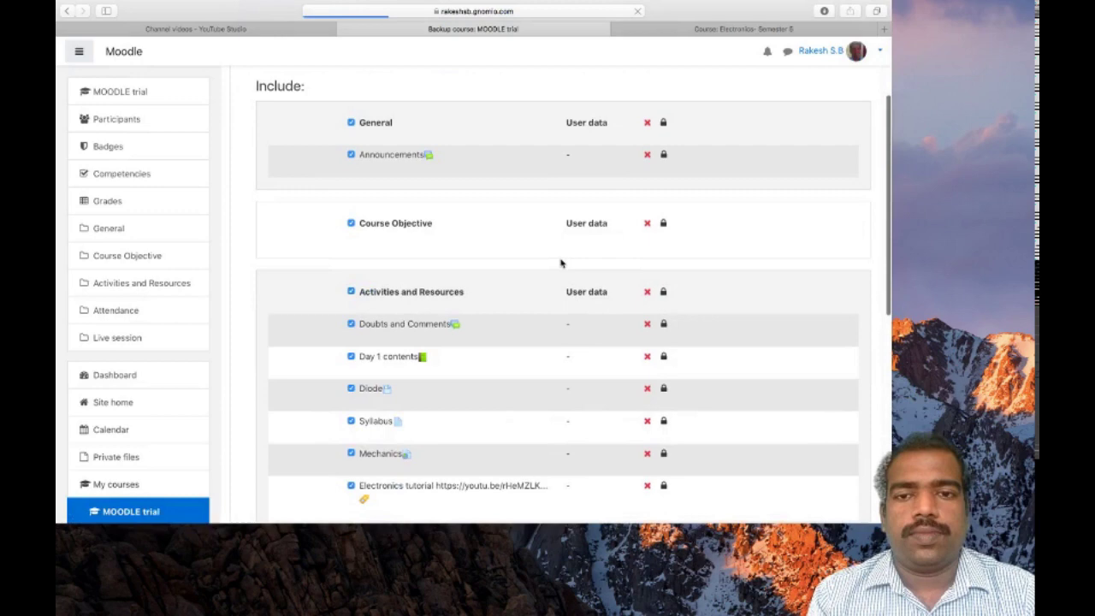
scroll(561, 263, up, 2)
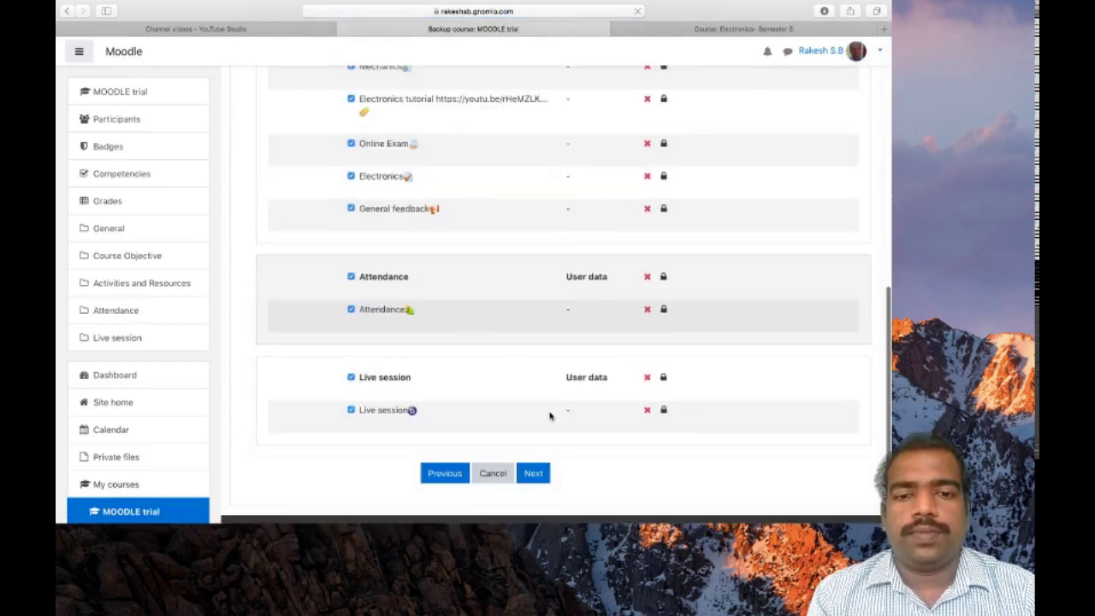
click(532, 473)
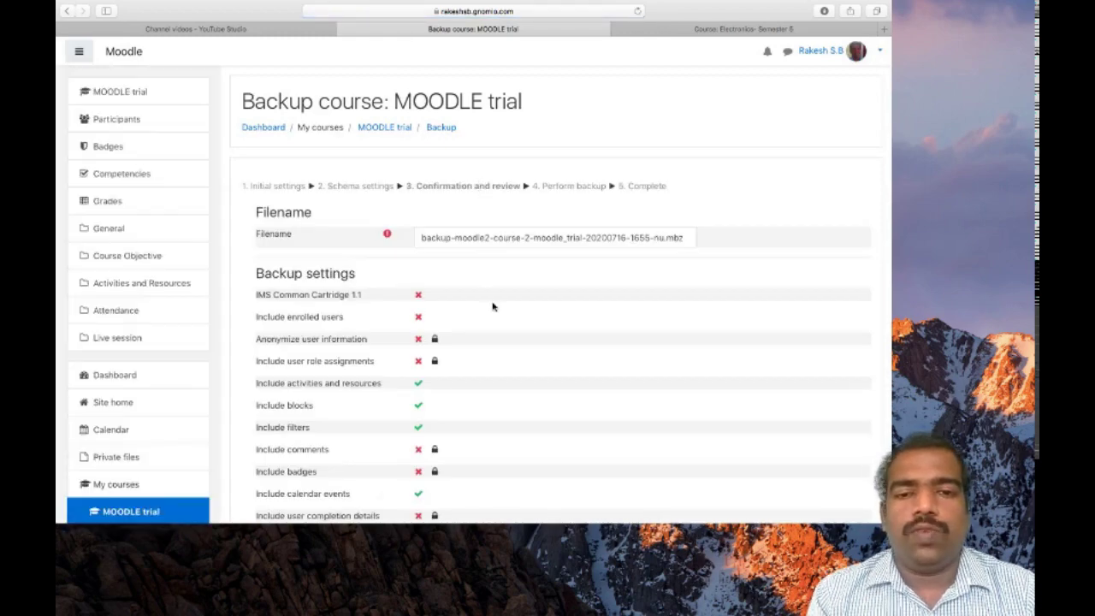
scroll(492, 306, down, 15)
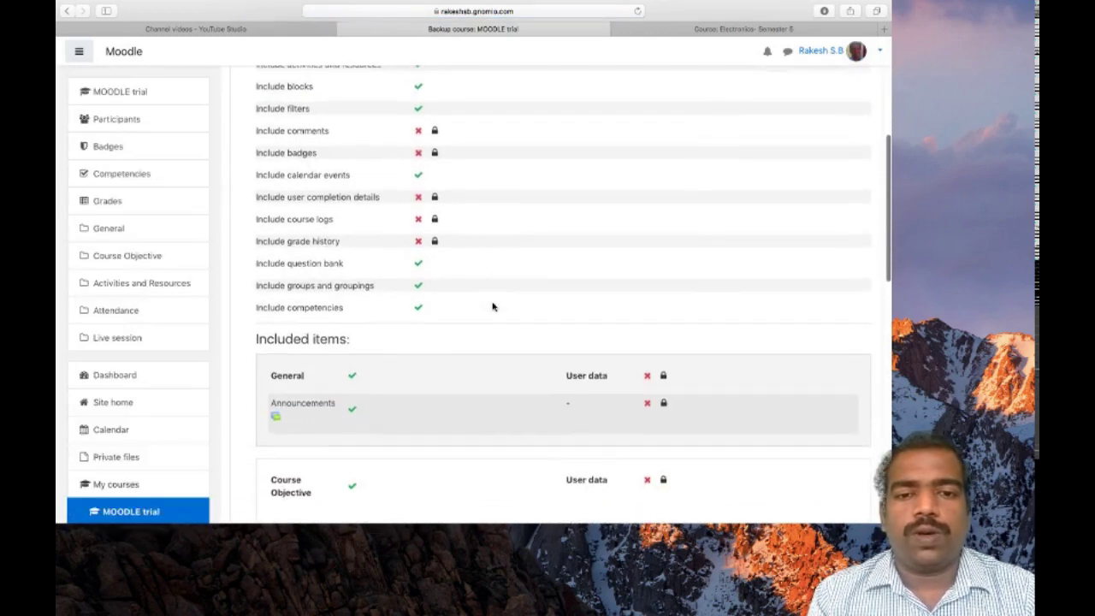
scroll(538, 447, down, 10)
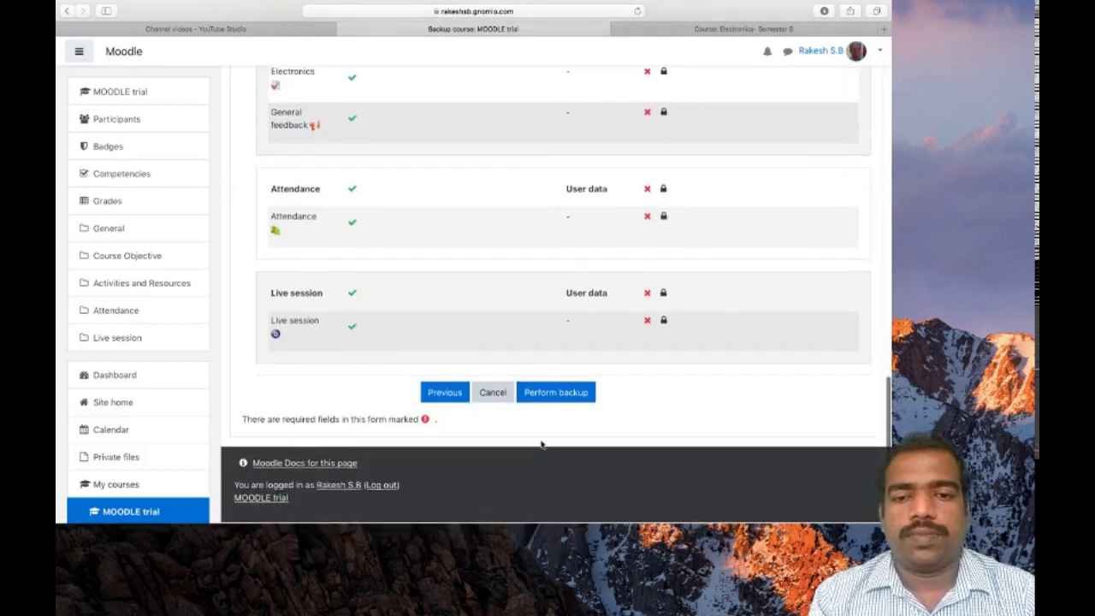
click(558, 394)
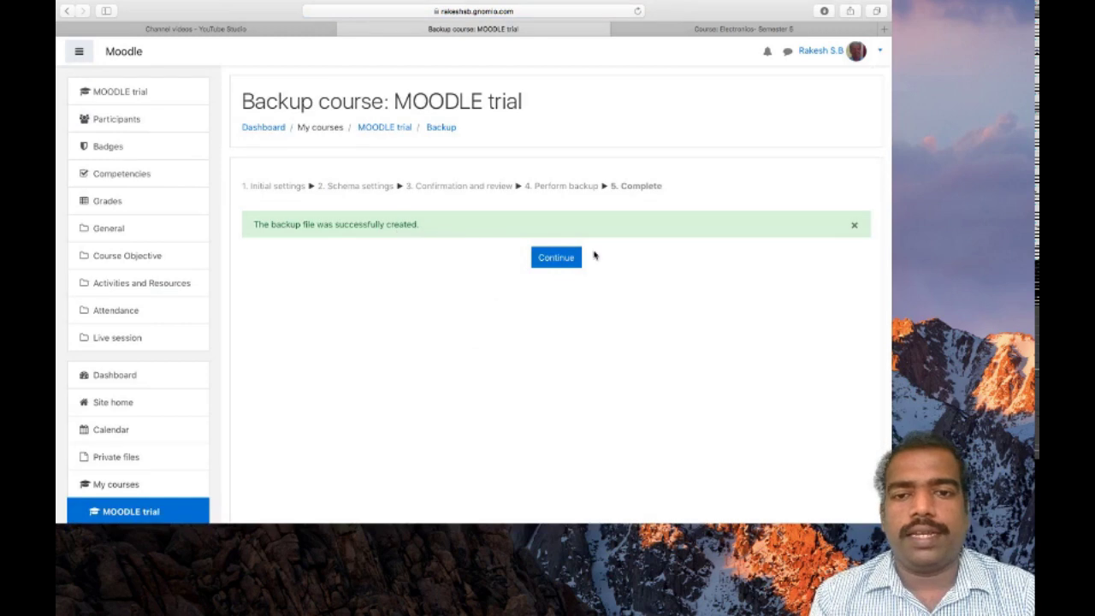
- Continue to the course's backup file area and download the new MOODLE trial backup from the user private backup area
click(565, 259)
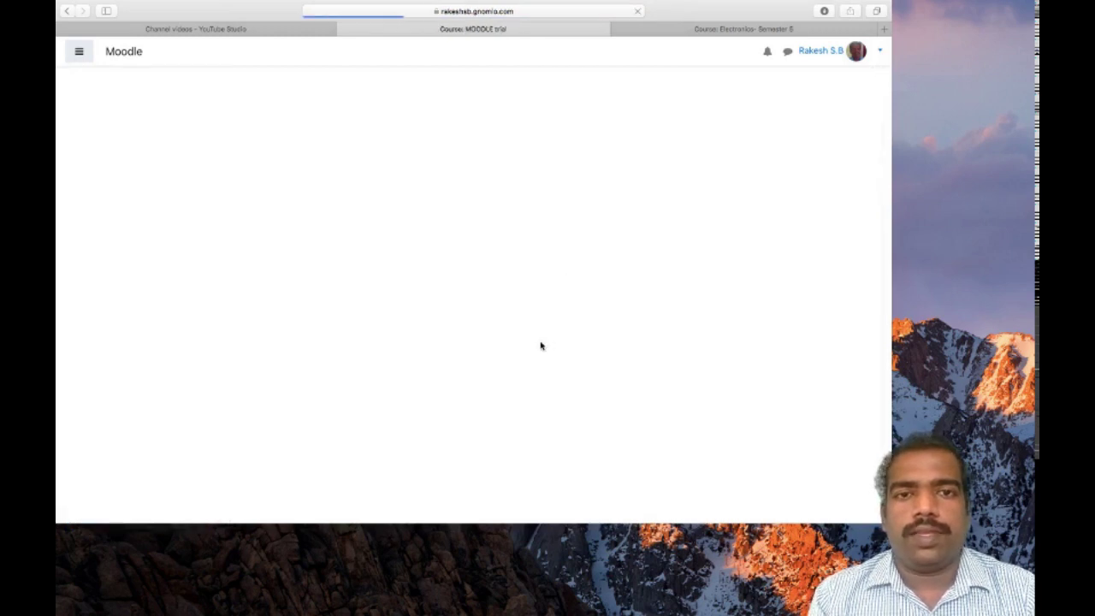
scroll(541, 346, down, 5)
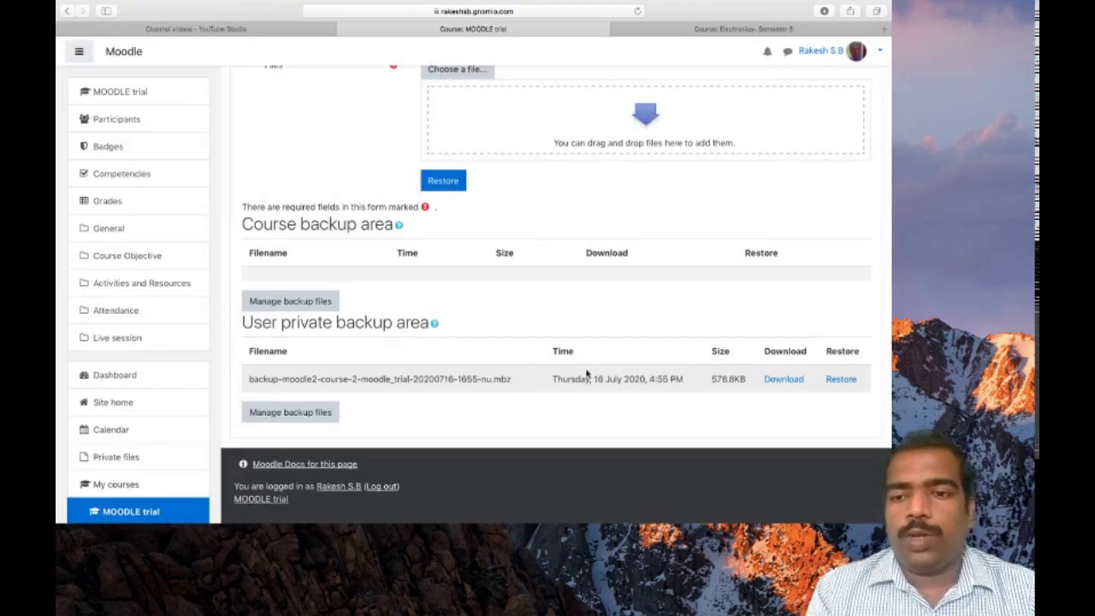
click(794, 380)
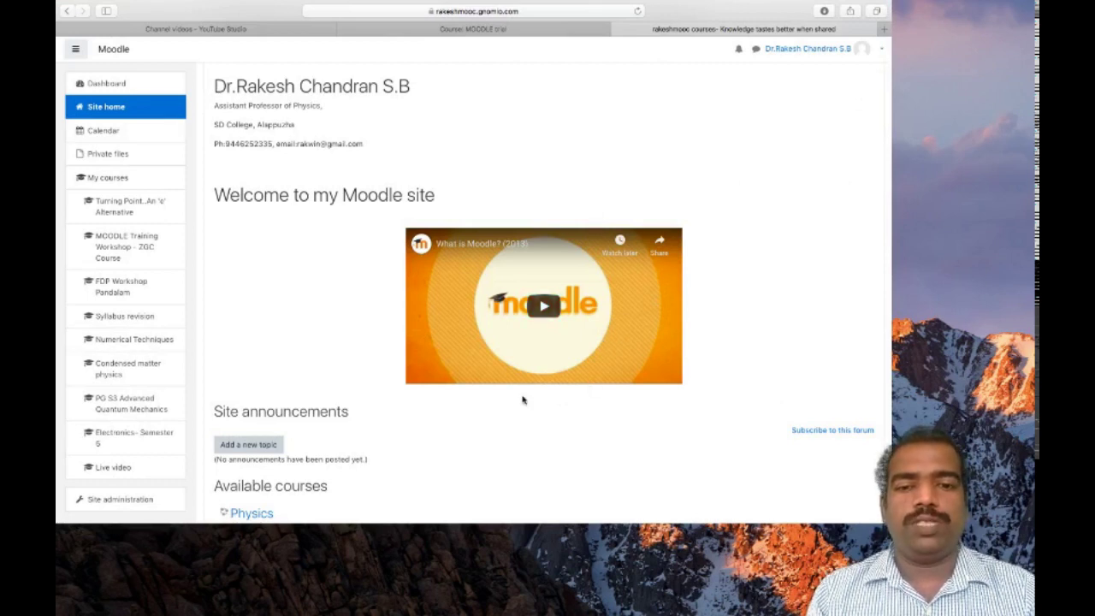
- Open the Restore course page from the course administration of the second Moodle site
scroll(522, 399, down, 2)
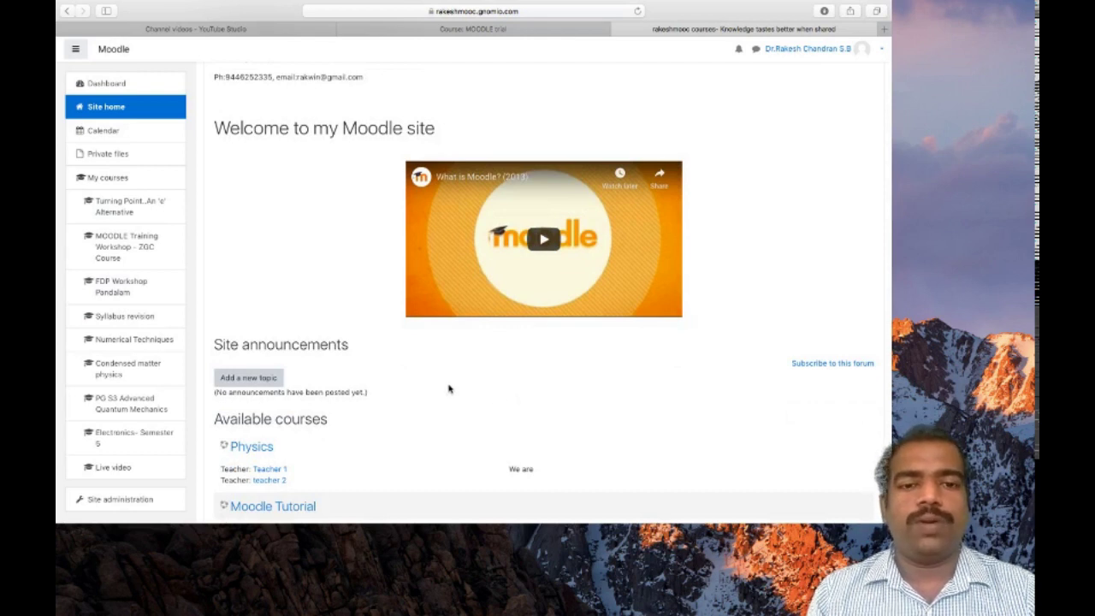
click(120, 500)
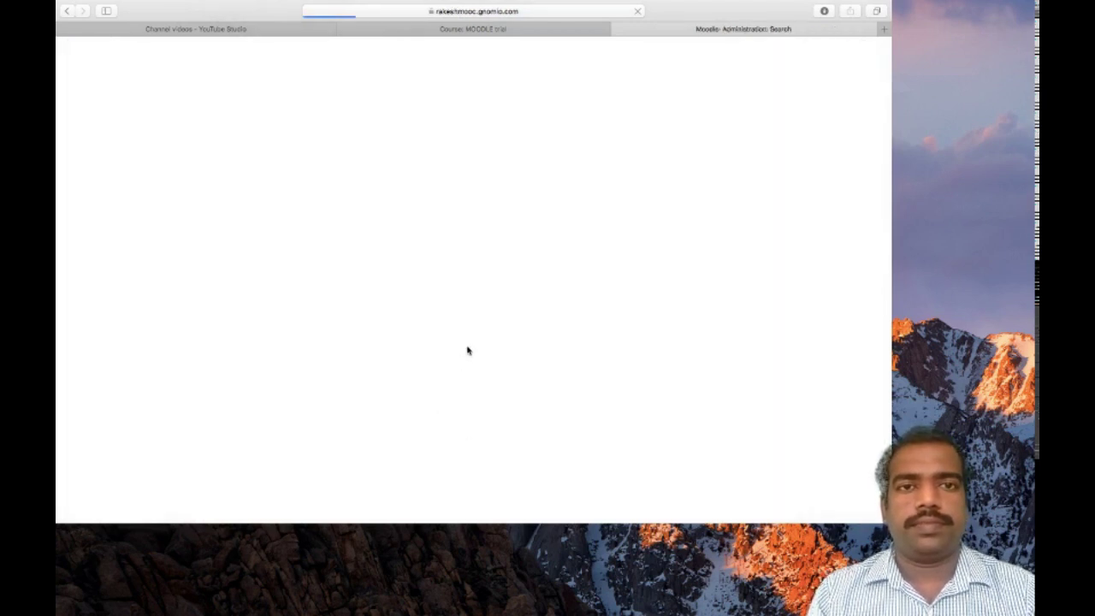
scroll(466, 347, down, 1)
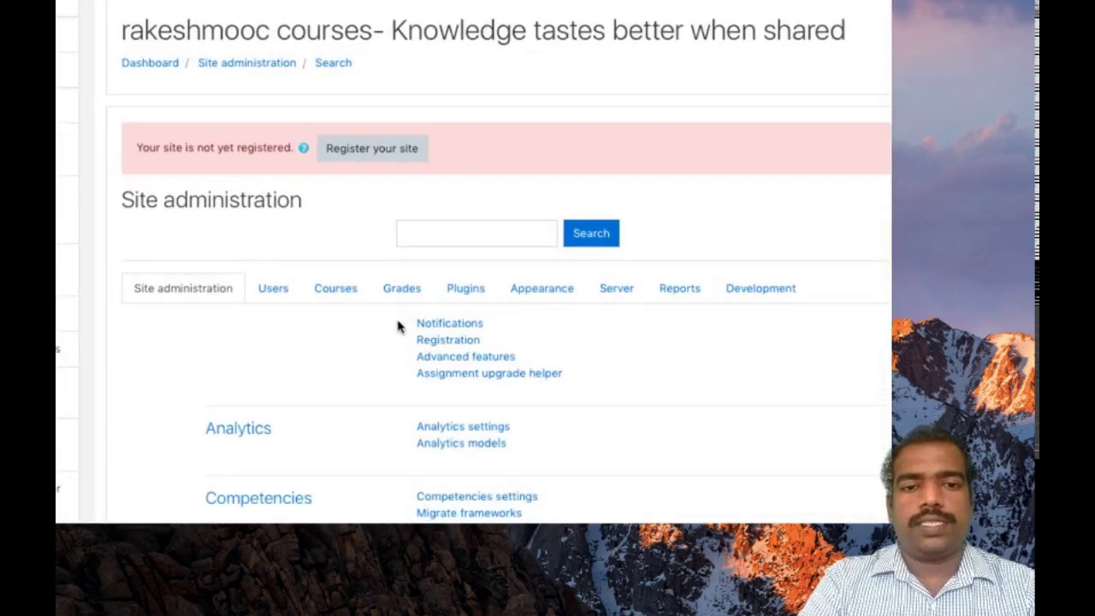
click(351, 299)
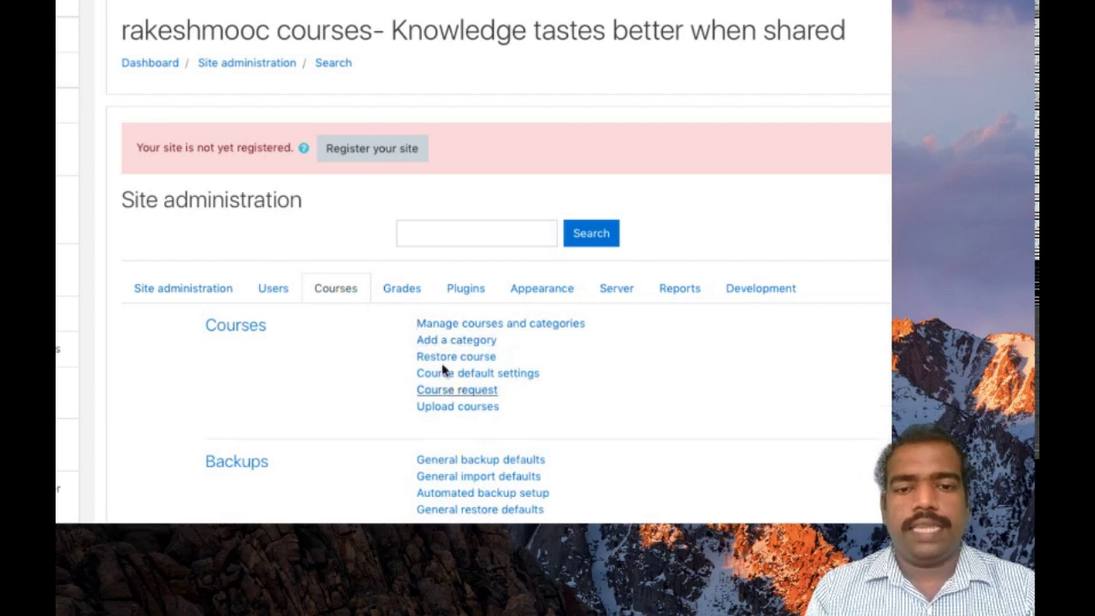
scroll(443, 367, up, 2)
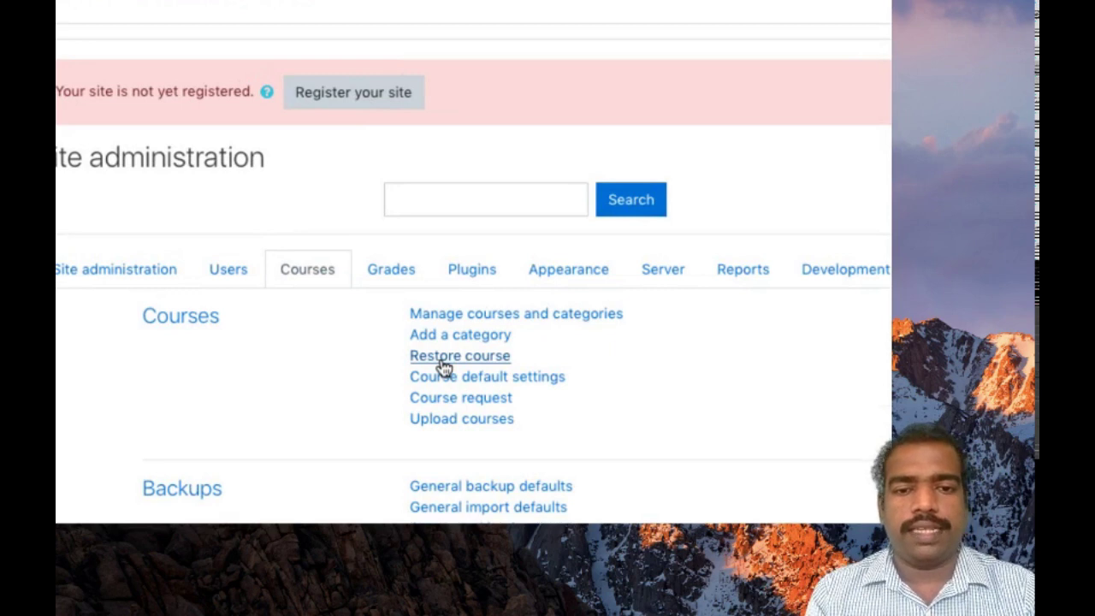
click(443, 359)
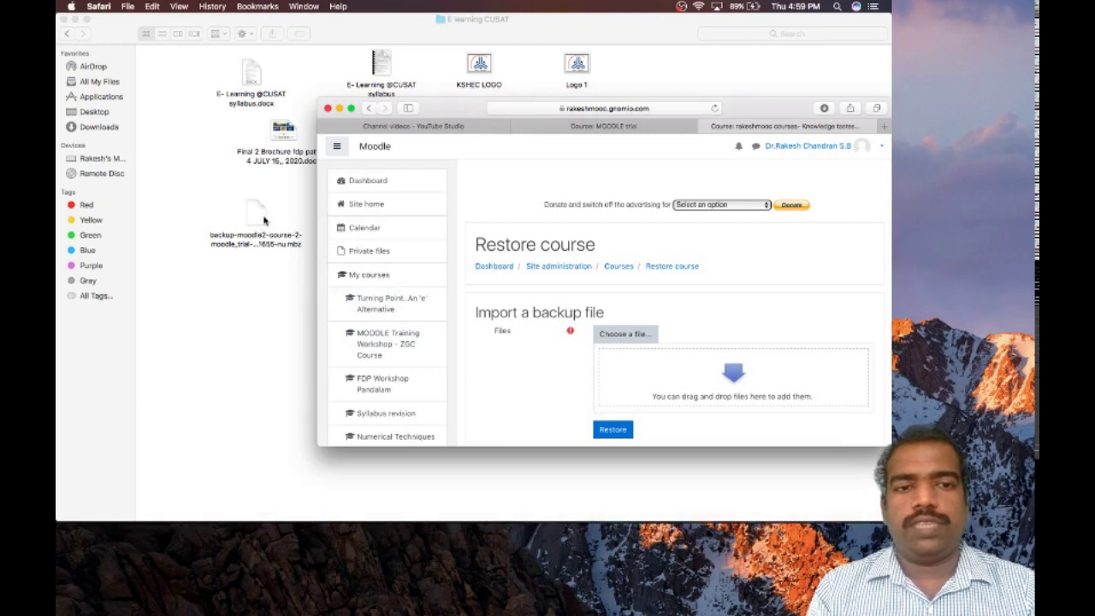
- Add the downloaded MOODLE trial .mbz backup file from its Finder folder to the import area and start the restore
click(254, 228)
drag(328, 225, 727, 357)
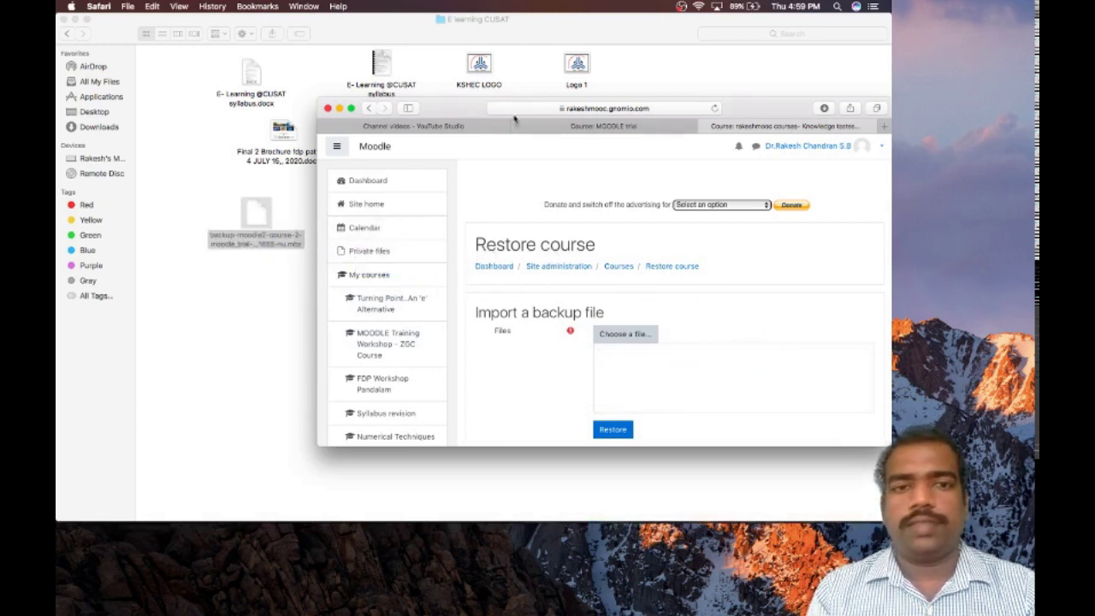
click(351, 109)
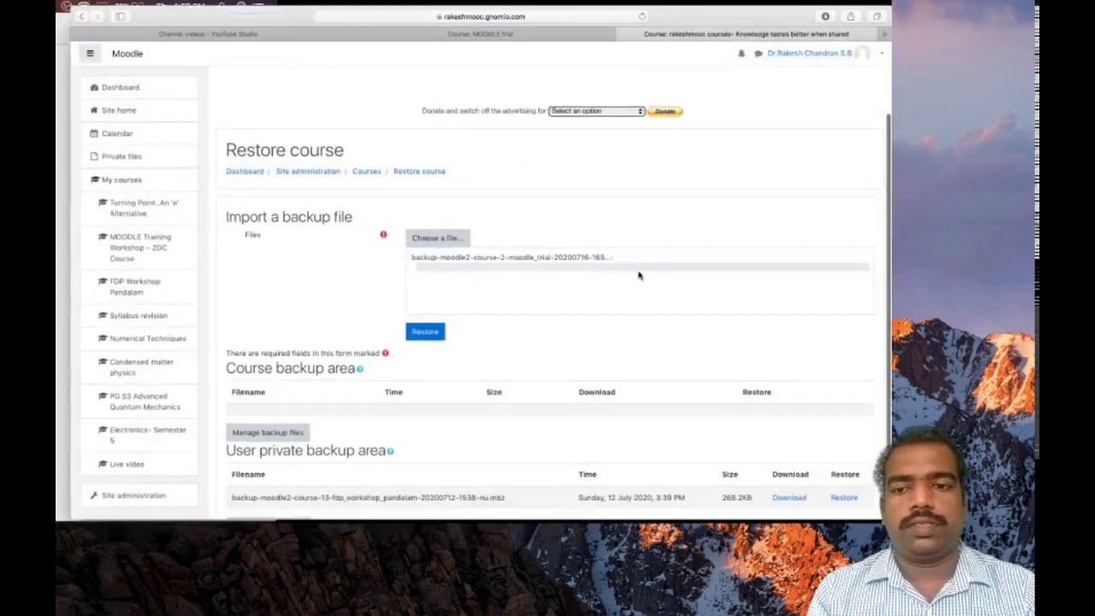
click(421, 333)
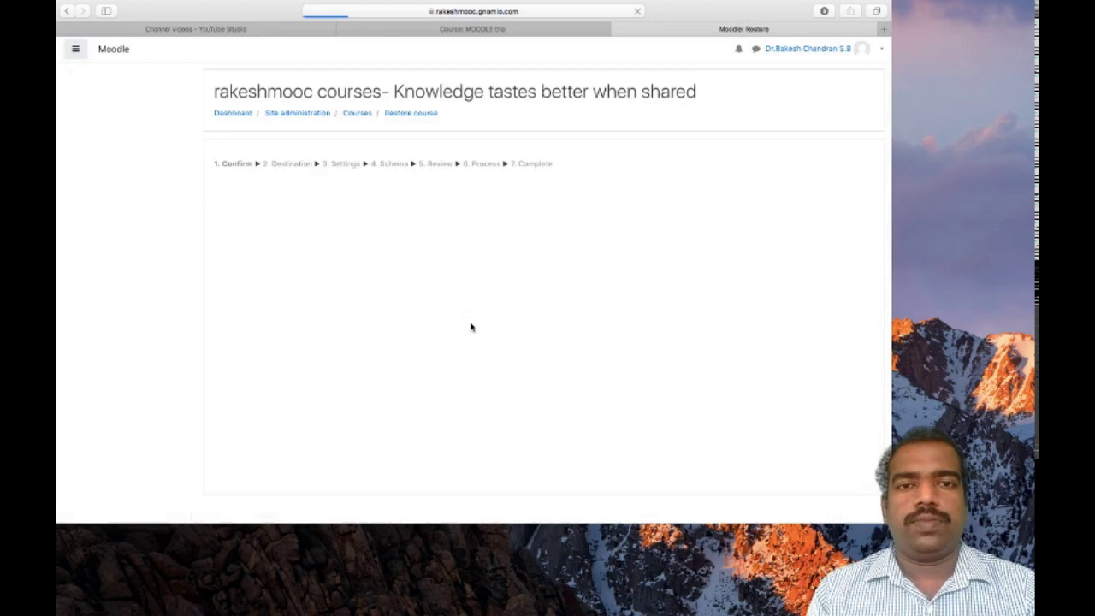
- Review the backup details, settings and course sections, and confirm the backup to reach the destination stage
scroll(522, 345, down, 4)
scroll(524, 345, down, 8)
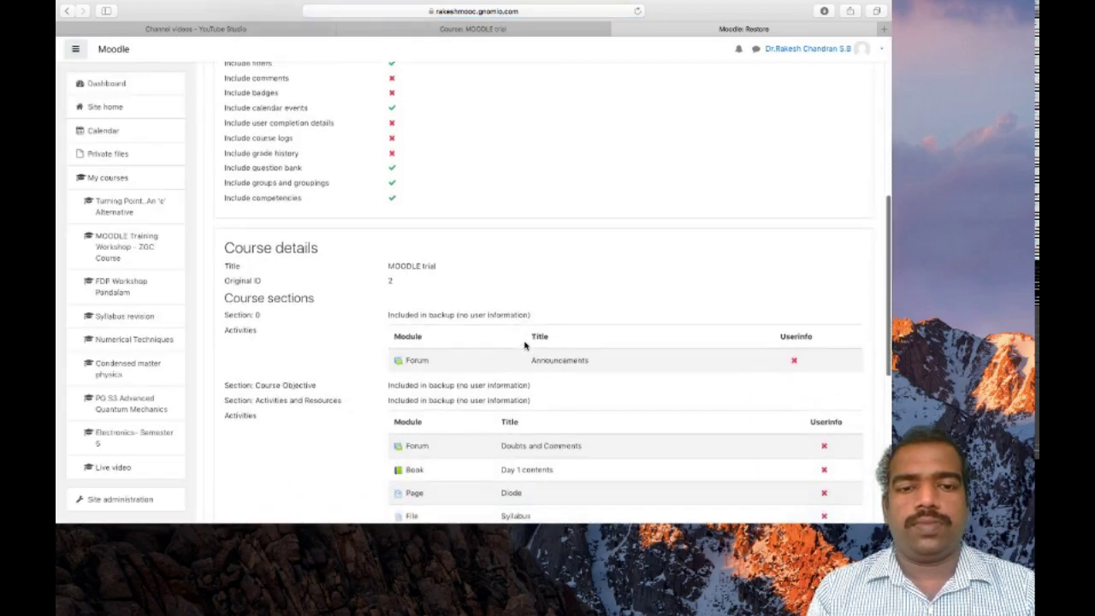
scroll(524, 345, up, 4)
scroll(525, 345, up, 10)
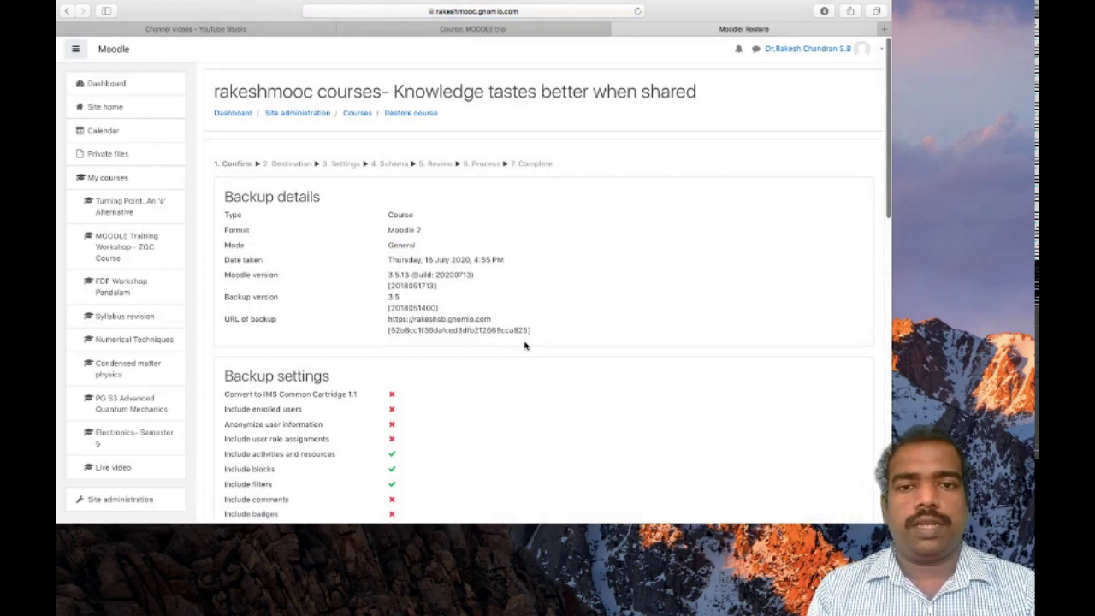
scroll(550, 339, down, 10)
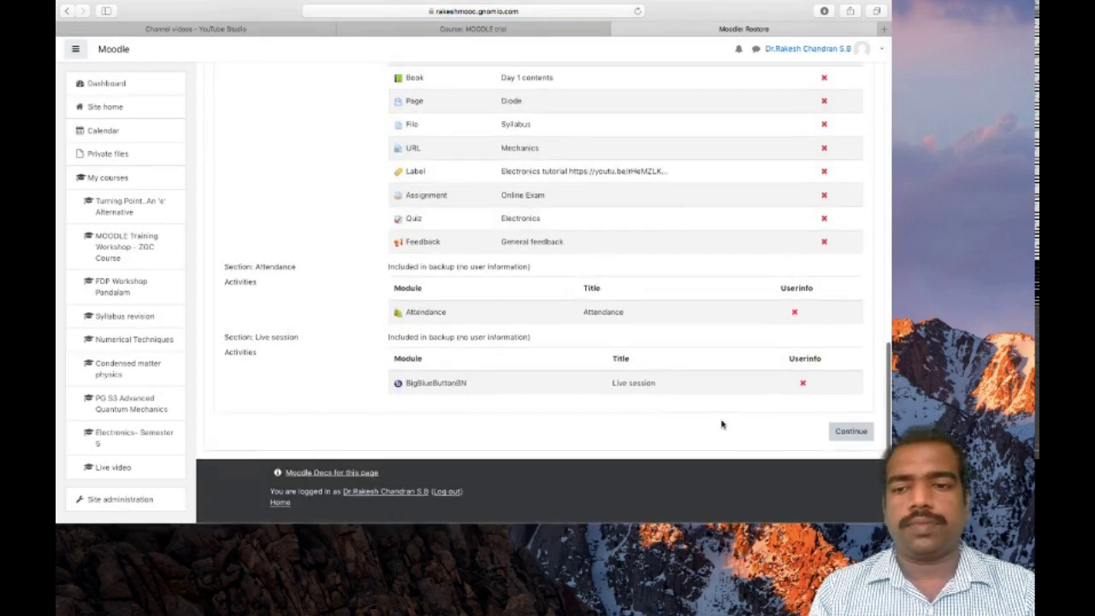
click(837, 432)
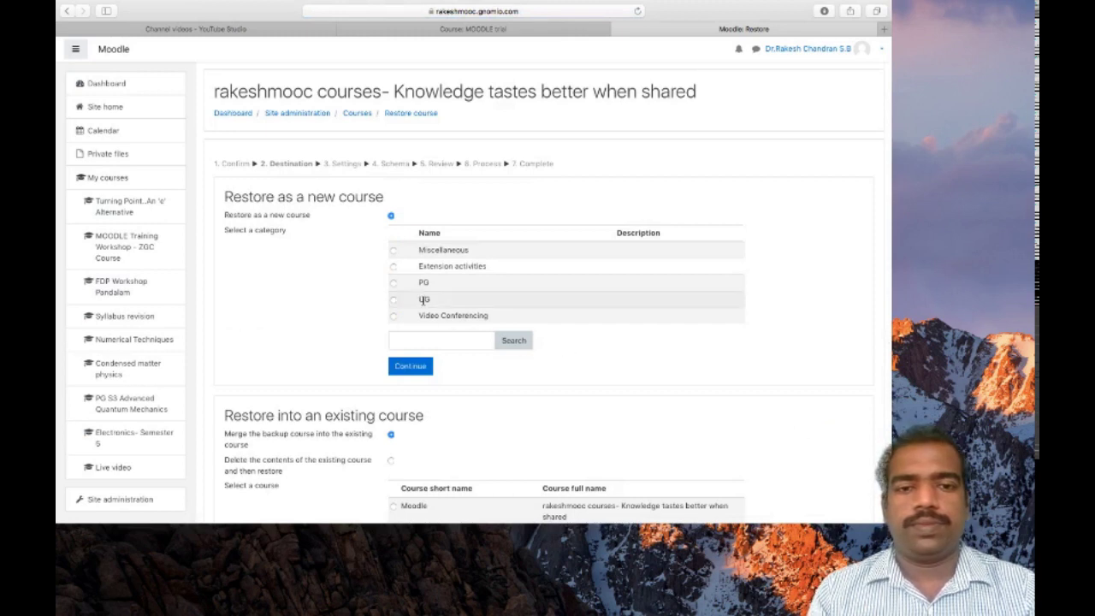
- Choose to restore the backup as a new course in the Miscellaneous category
scroll(296, 271, up, 1)
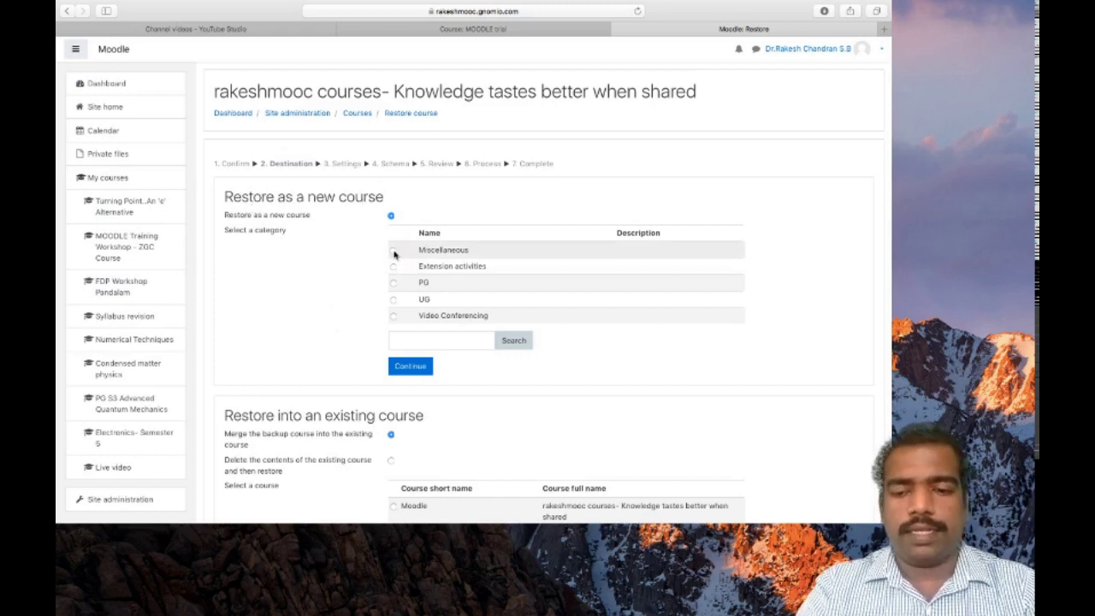
click(394, 251)
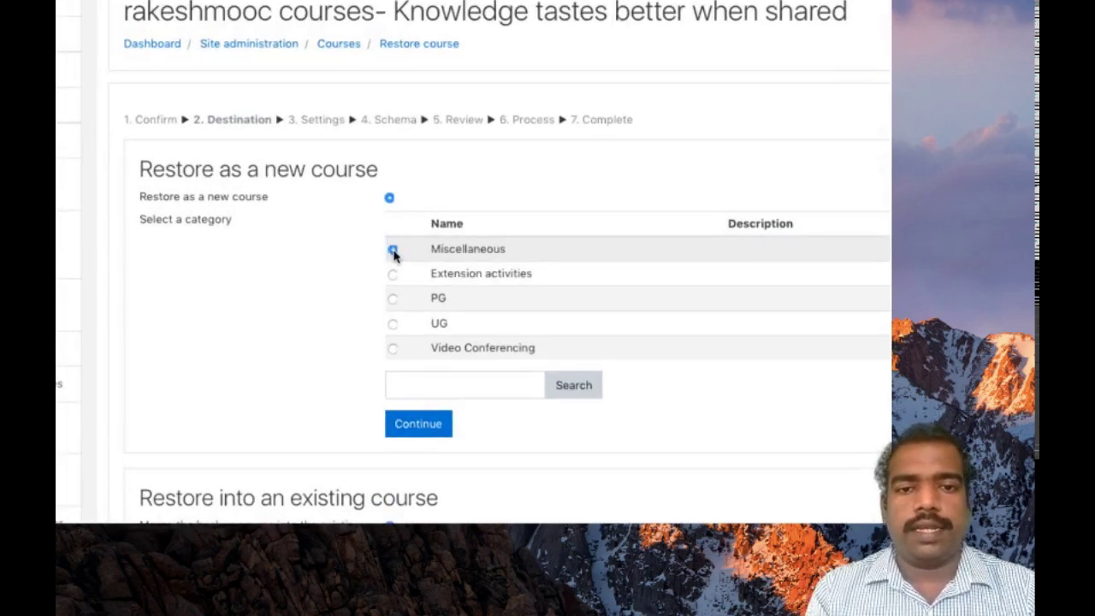
click(434, 423)
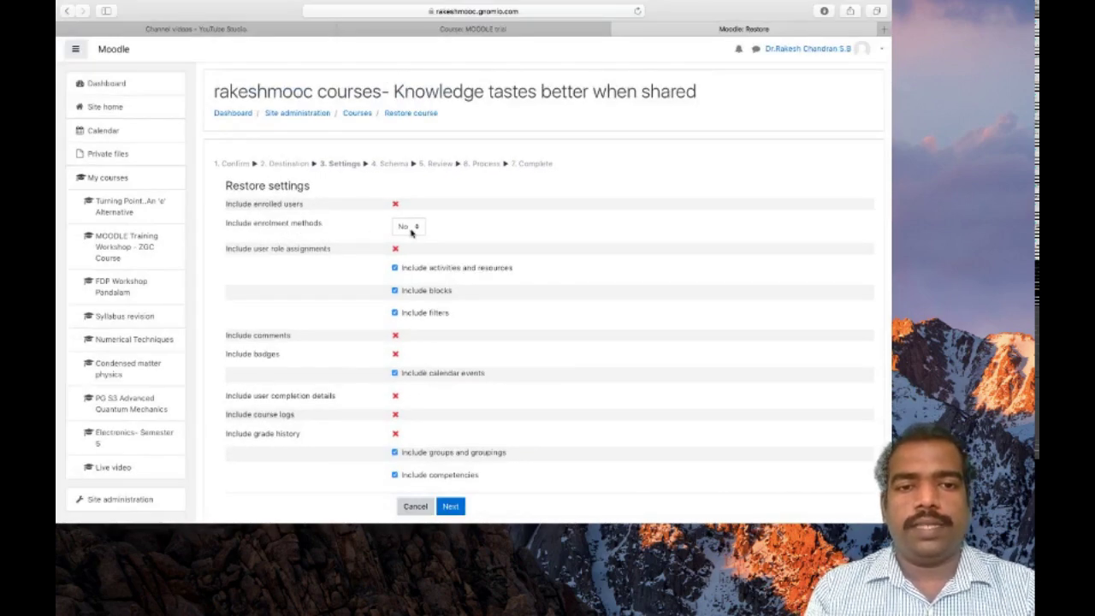
- Accept the default restore settings, keep the course name and all items in the schema, and continue to the final review
click(453, 509)
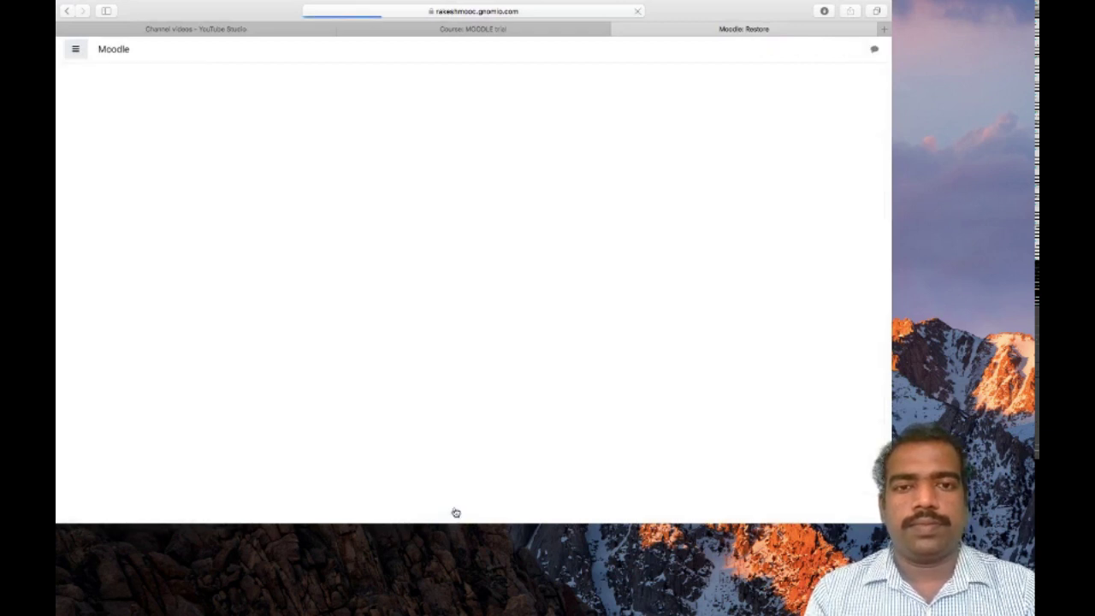
scroll(455, 511, down, 2)
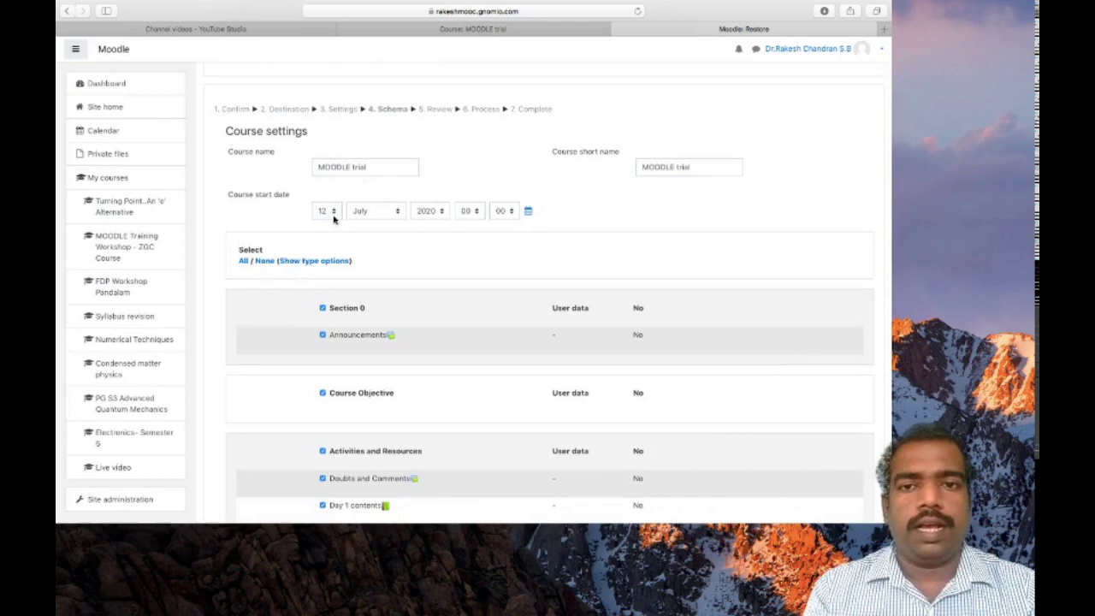
scroll(334, 219, down, 10)
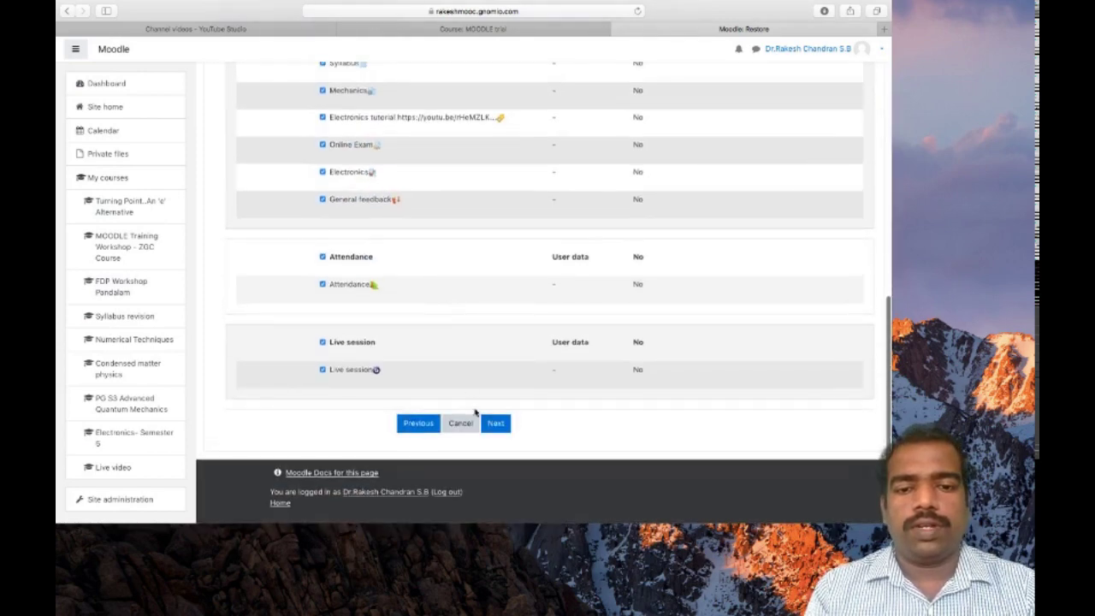
click(498, 424)
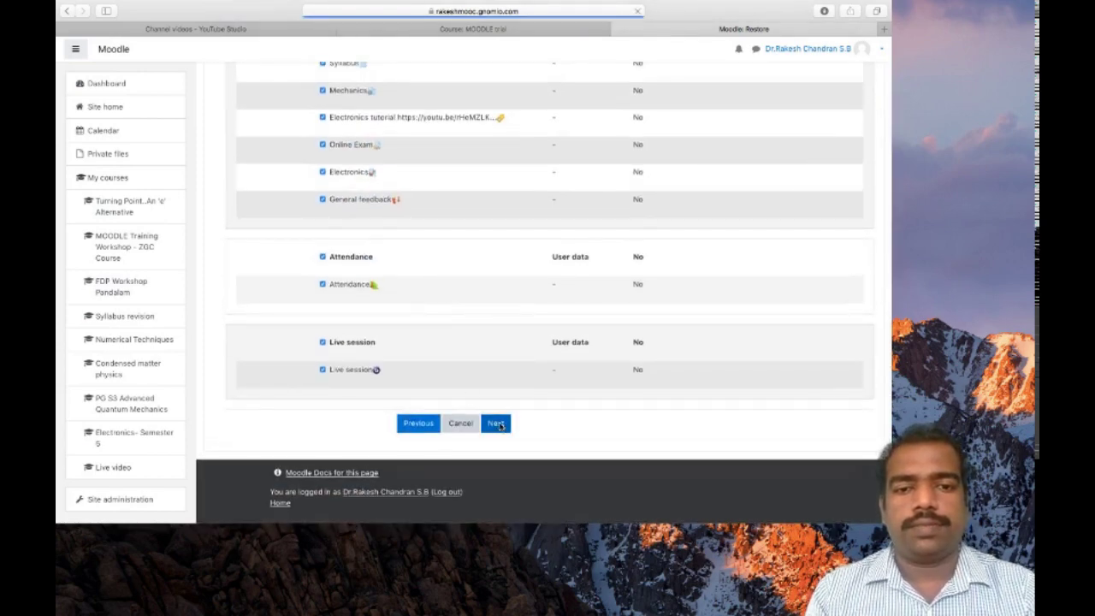
scroll(501, 426, down, 15)
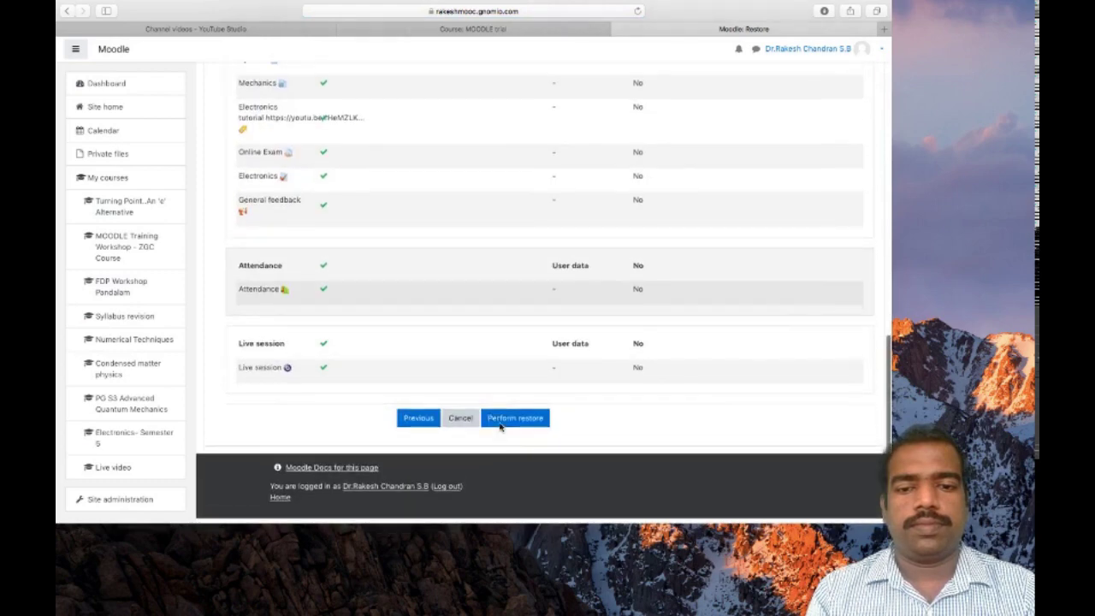
- Perform the restore of the MOODLE trial backup and open the restored course
click(514, 425)
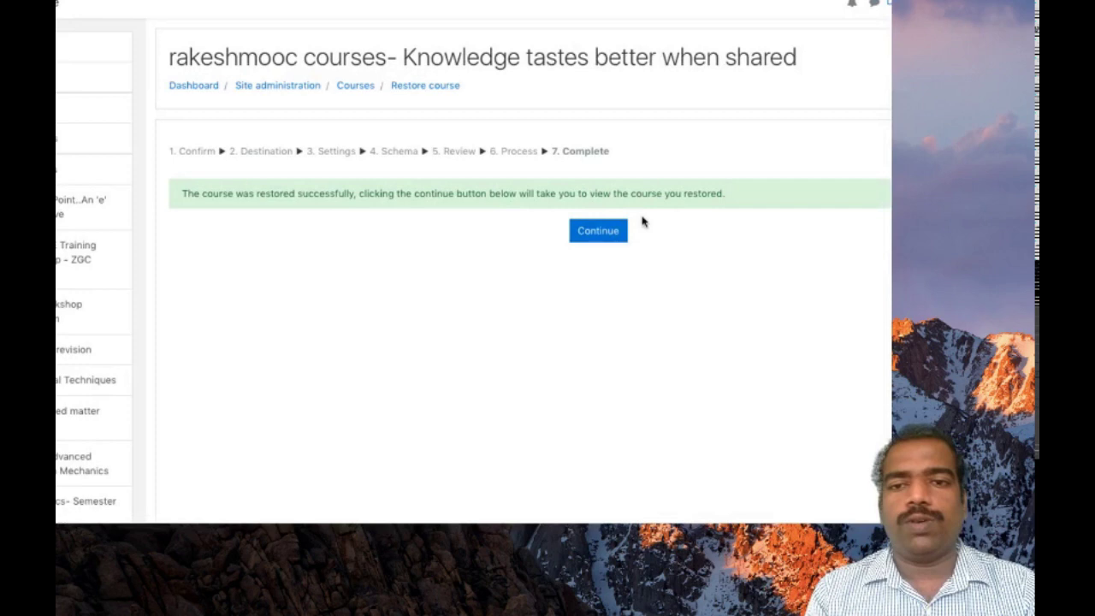
click(599, 231)
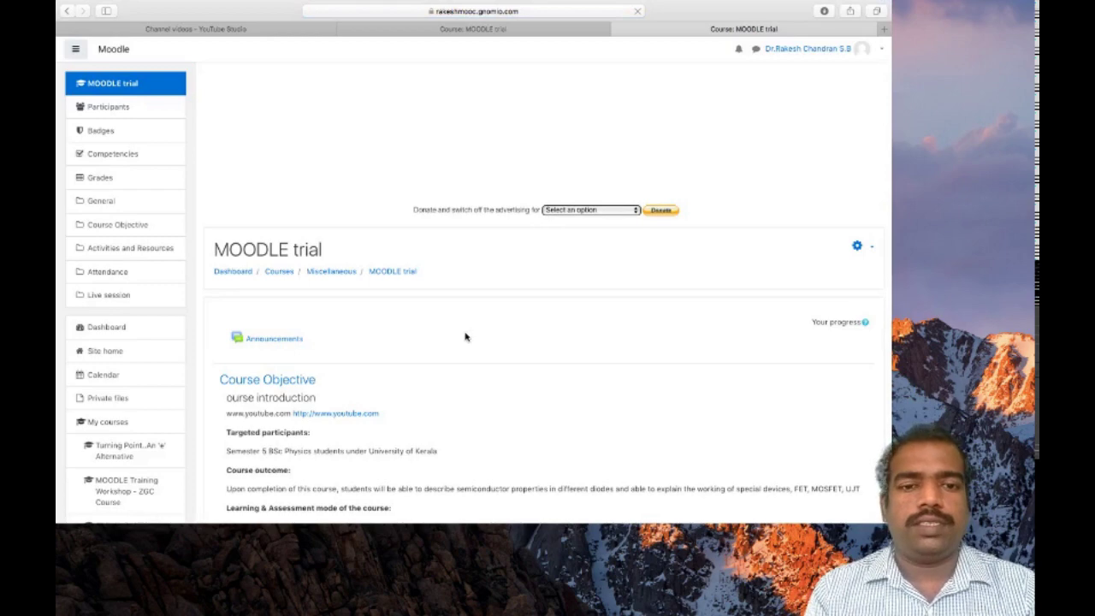
- Examine the restored MOODLE trial course page, including its Course Objective section and the Activities and Resources section
scroll(466, 336, down, 3)
scroll(465, 336, down, 2)
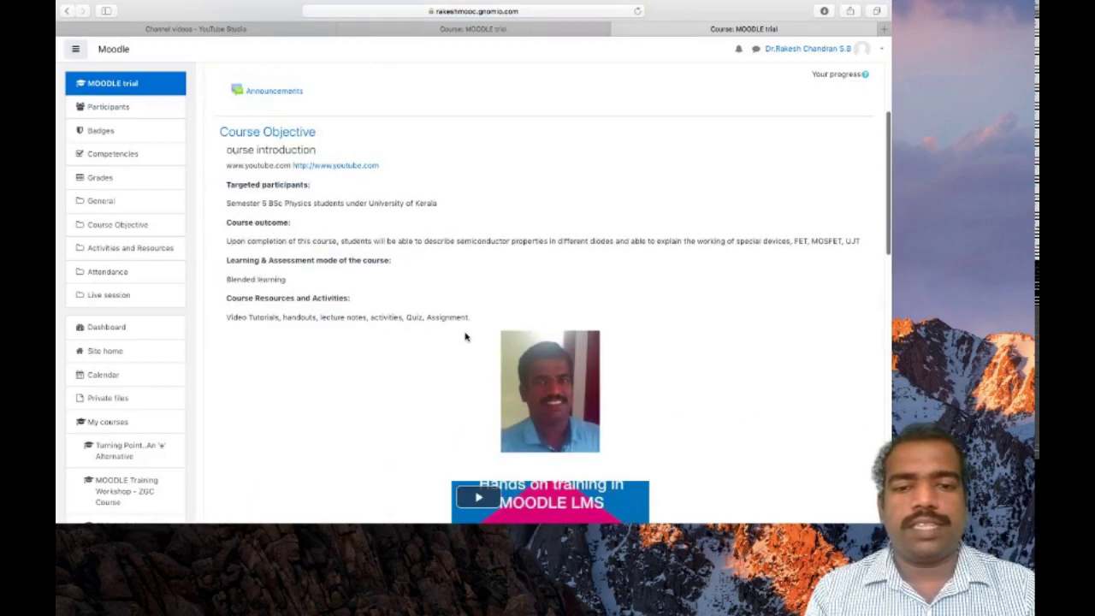
scroll(465, 334, up, 5)
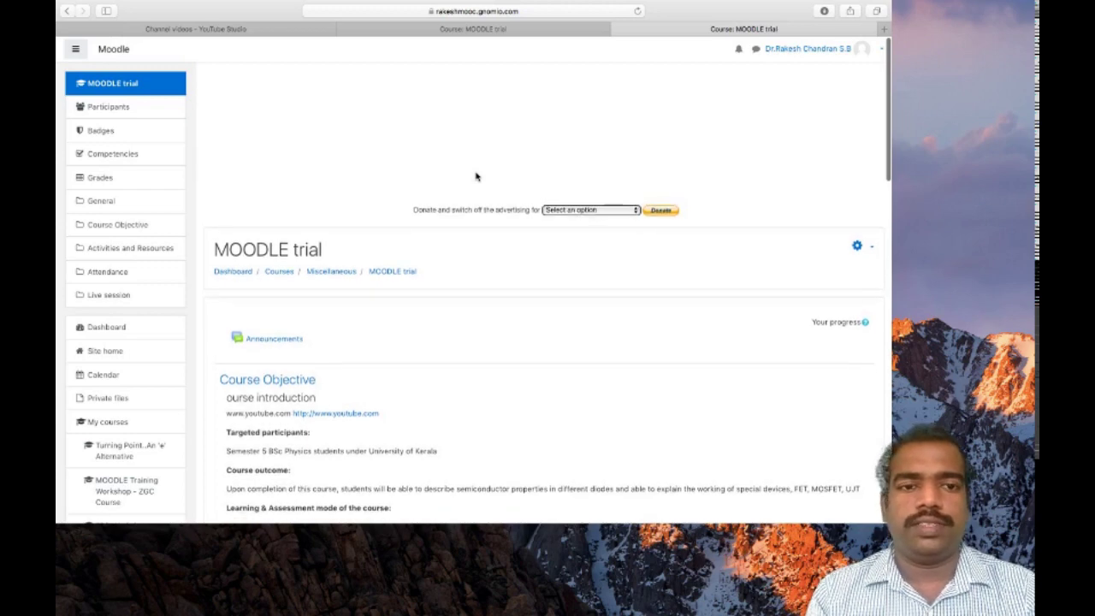
scroll(489, 333, down, 5)
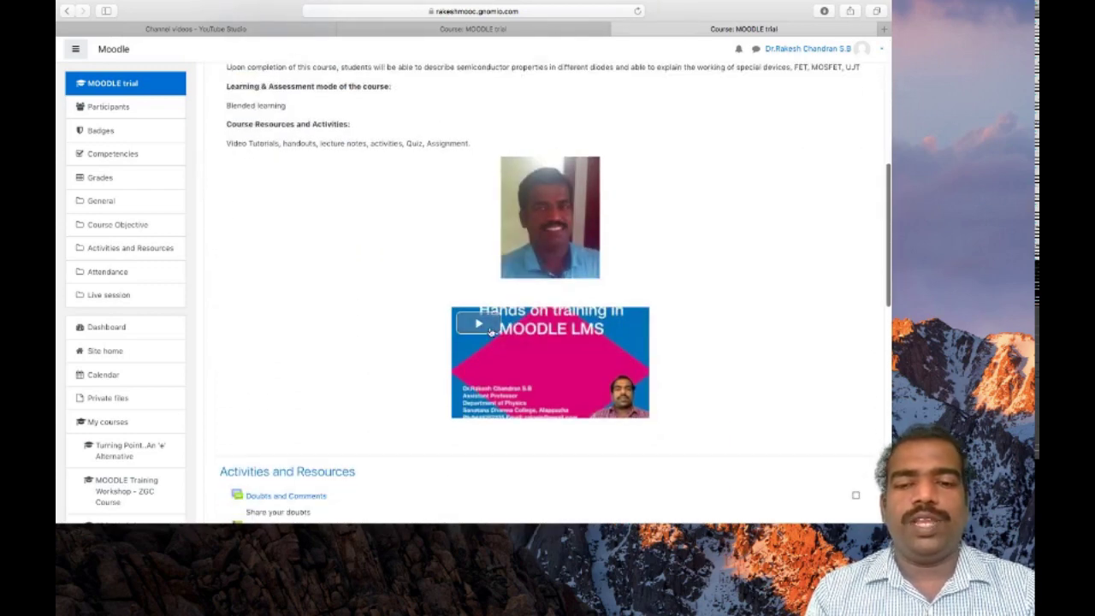
scroll(490, 331, down, 3)
scroll(489, 330, up, 8)
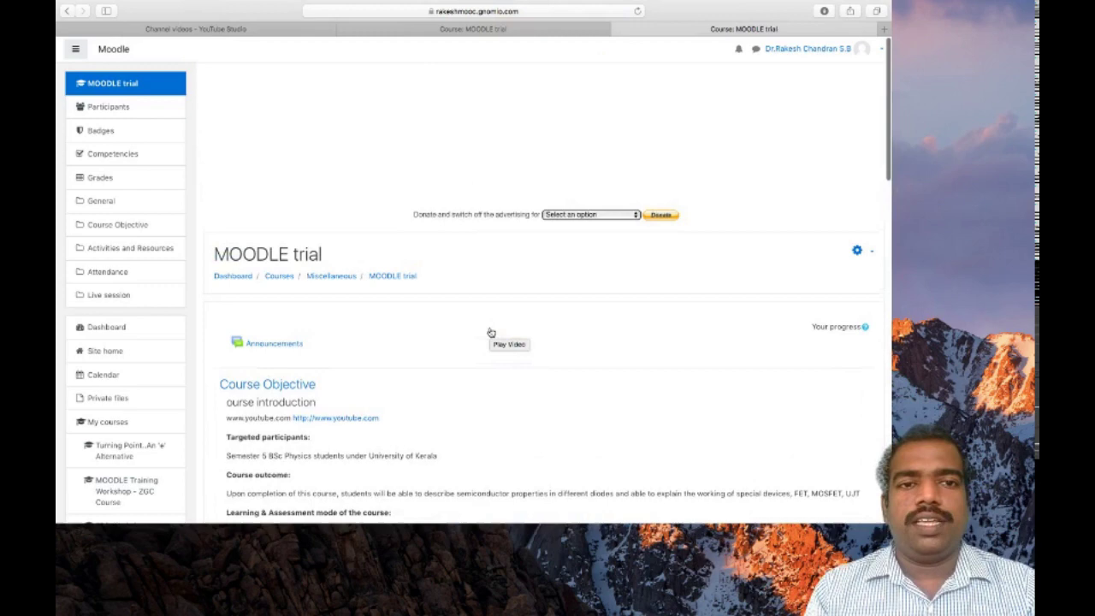
scroll(490, 332, down, 6)
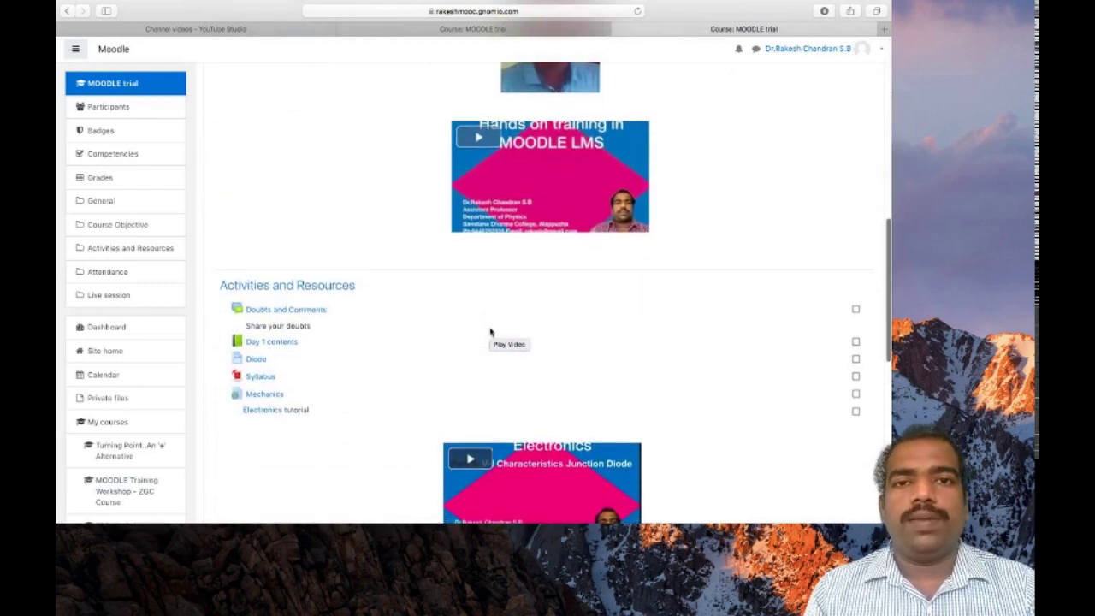
scroll(490, 332, up, 6)
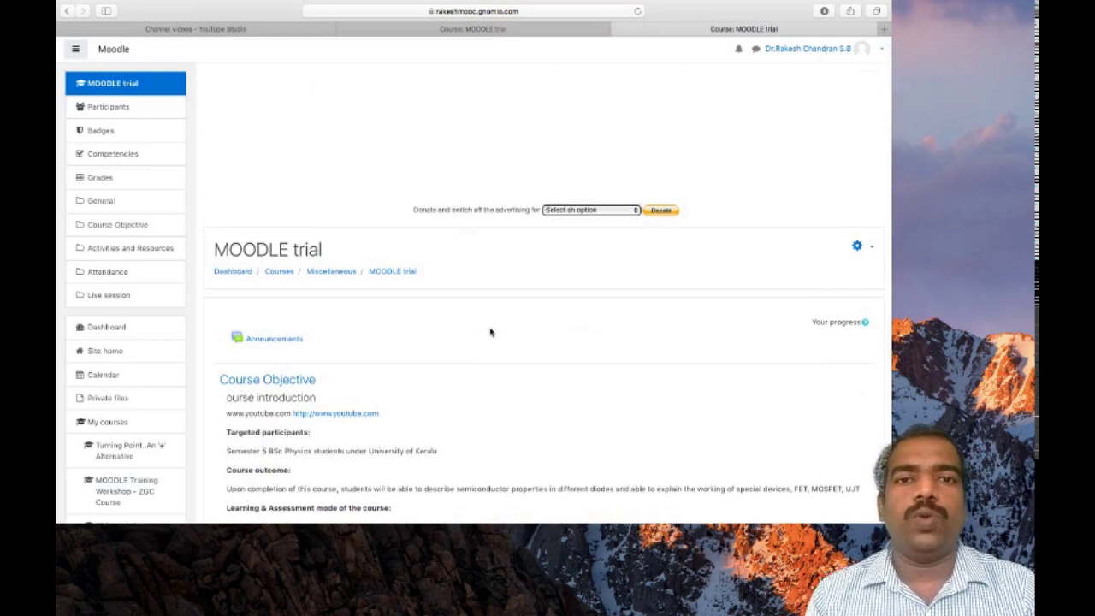
- Open the course and category management page from the site administration's course settings
scroll(107, 284, down, 2)
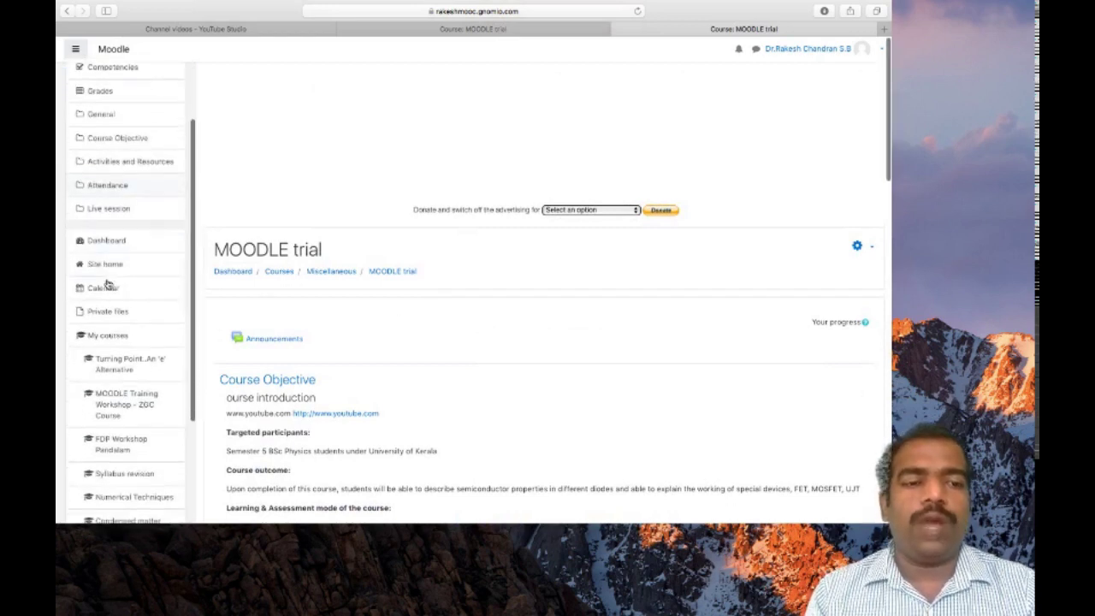
scroll(107, 284, up, 2)
scroll(107, 284, down, 4)
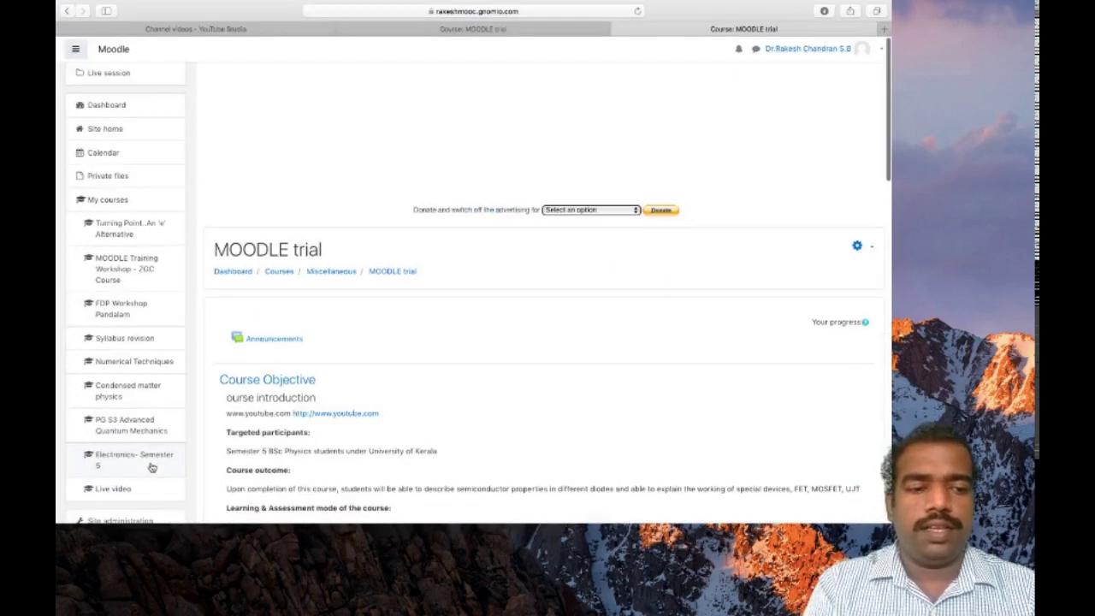
click(137, 518)
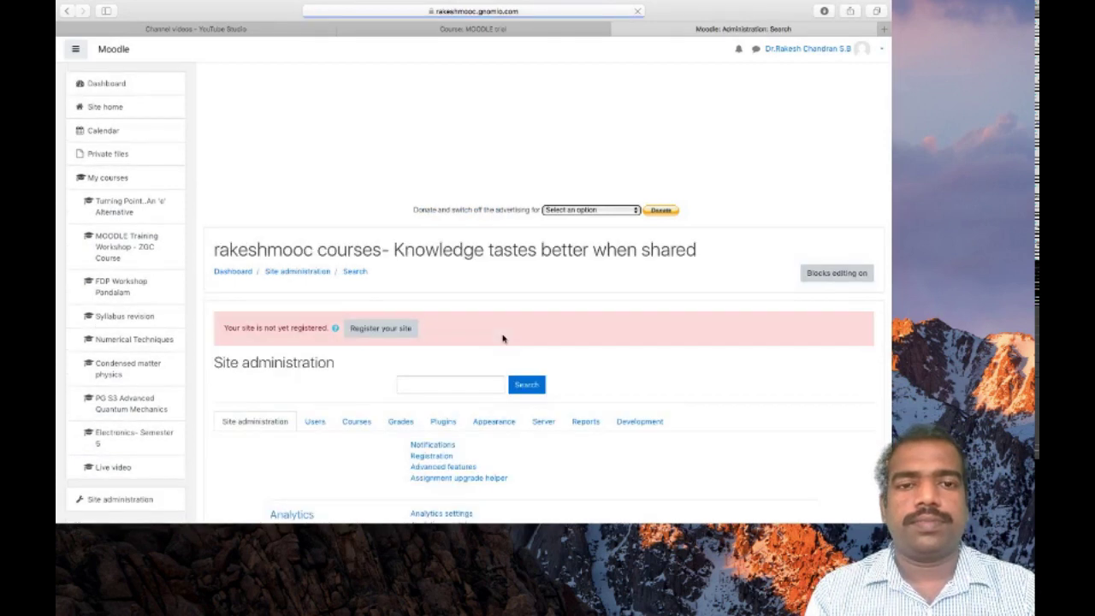
scroll(469, 352, down, 3)
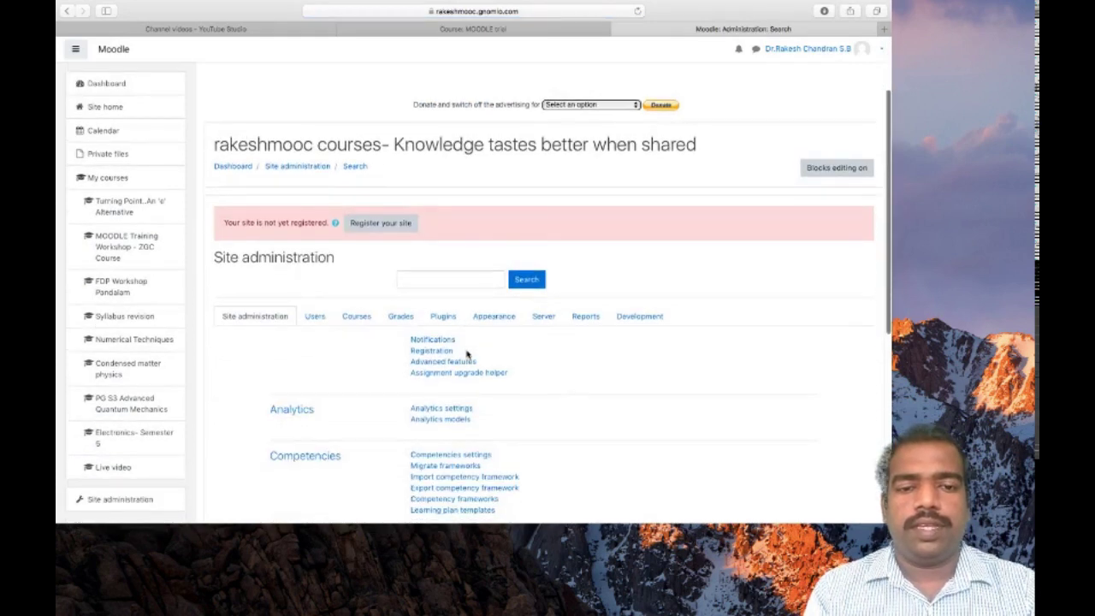
click(359, 328)
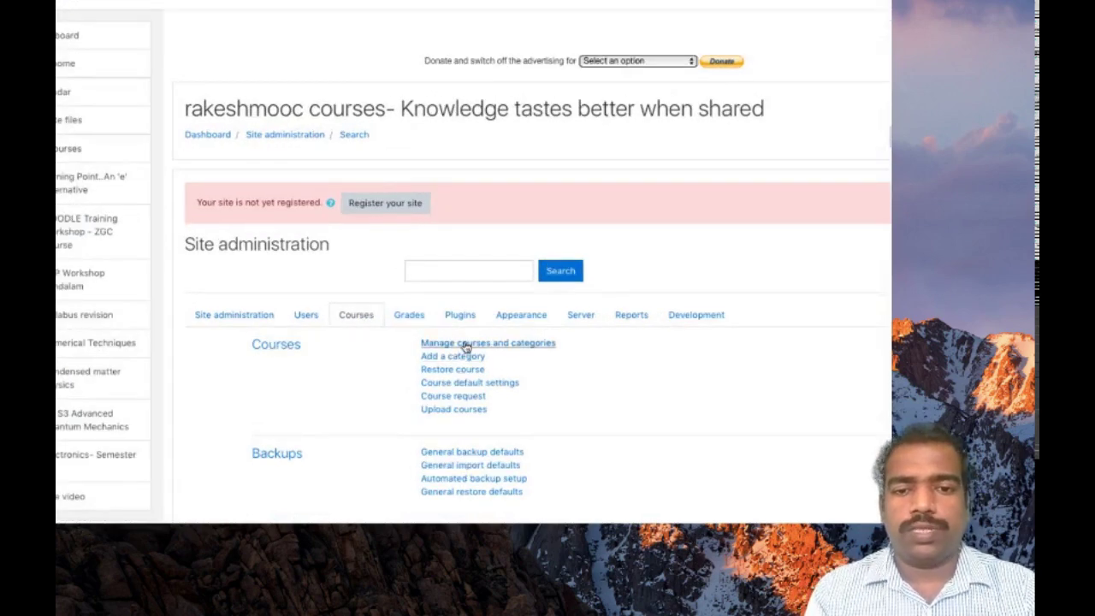
click(467, 344)
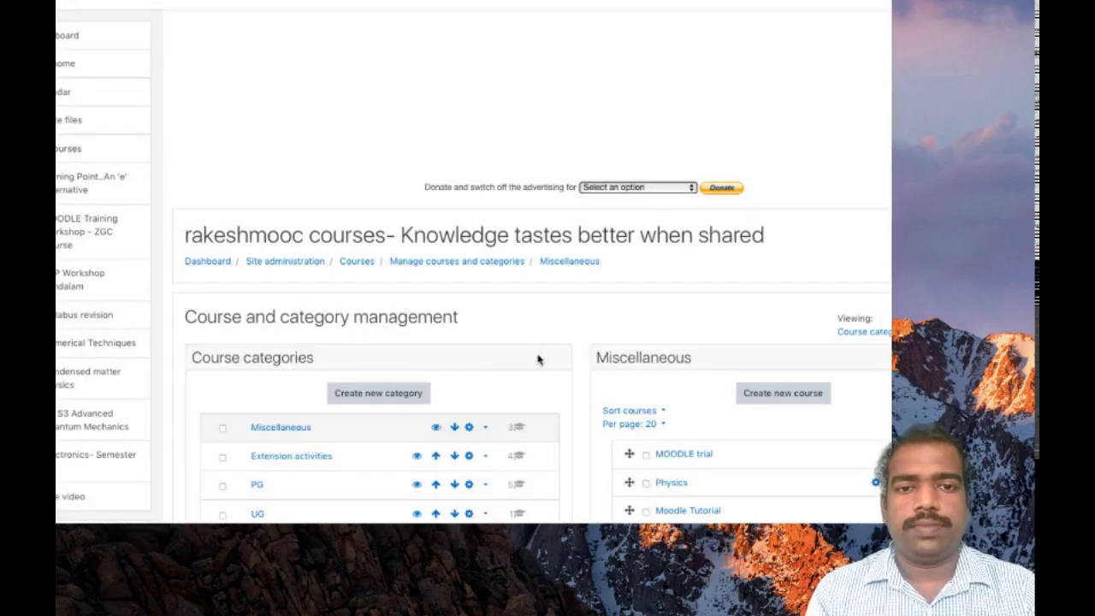
scroll(596, 374, down, 3)
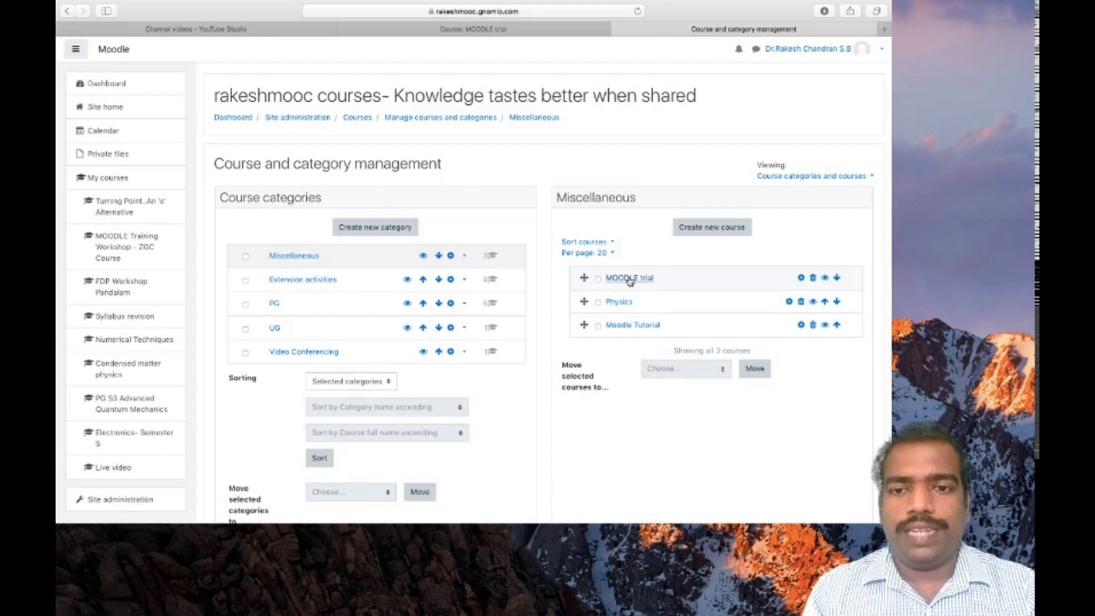
- Delete the MOODLE trial course from the Miscellaneous category, confirm the deletion and return to the course management list
click(812, 278)
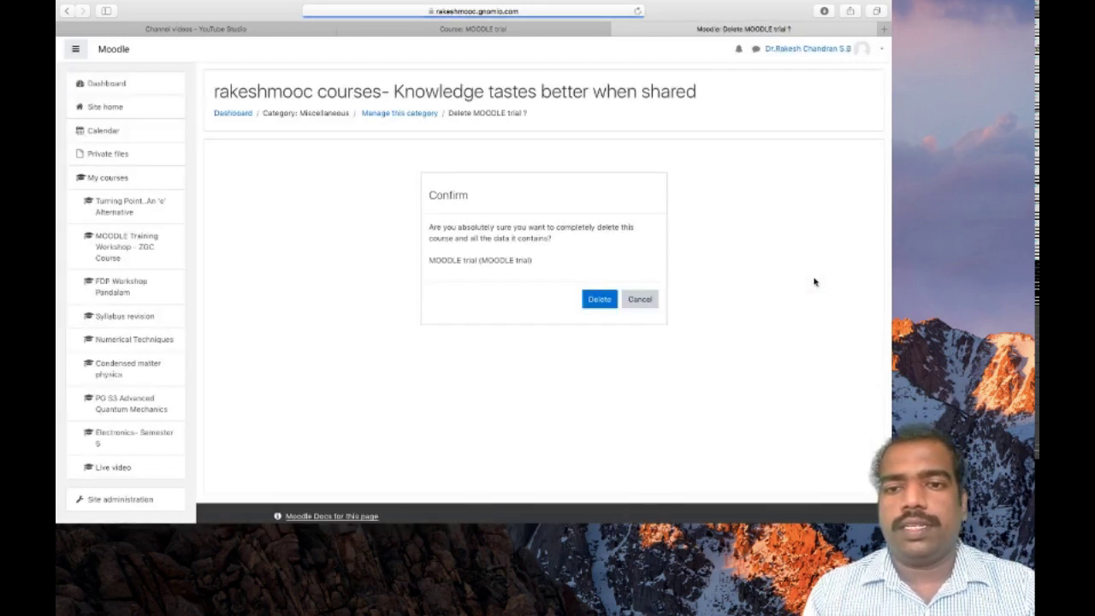
click(599, 303)
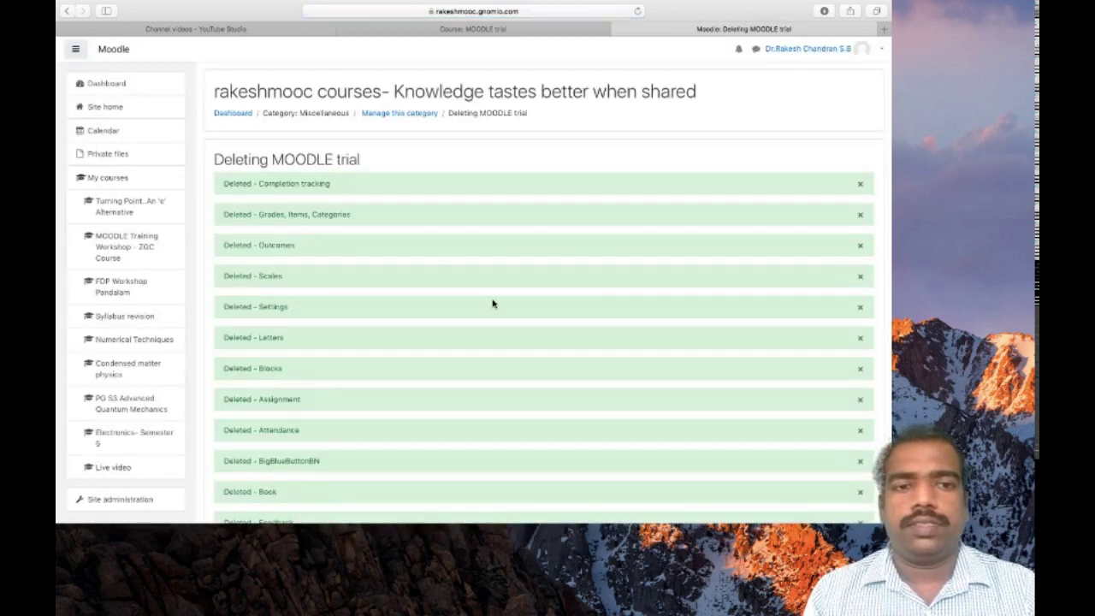
scroll(492, 303, down, 10)
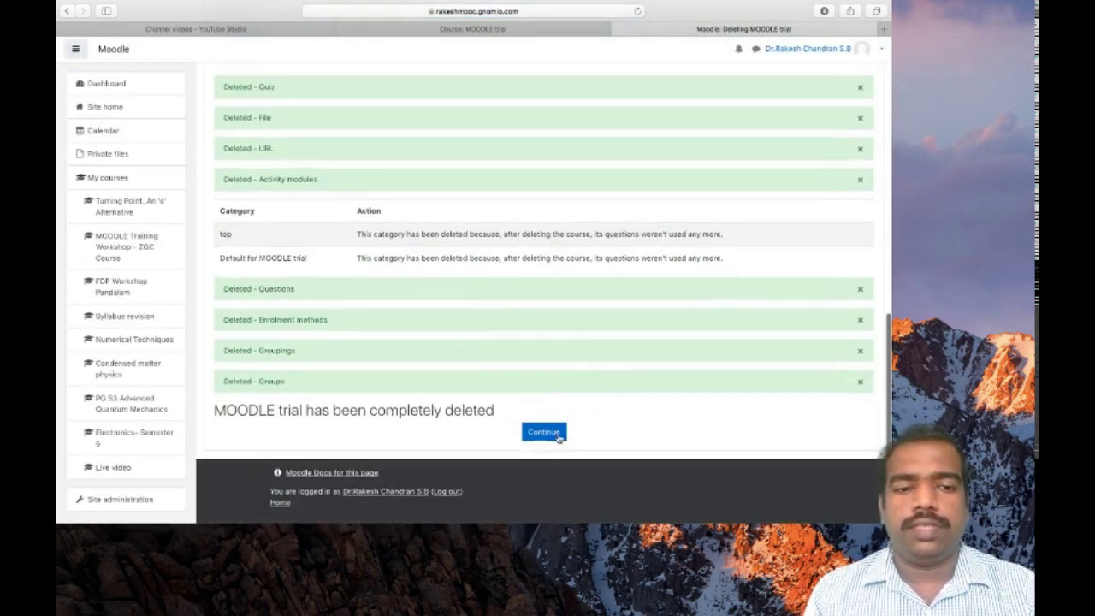
click(536, 433)
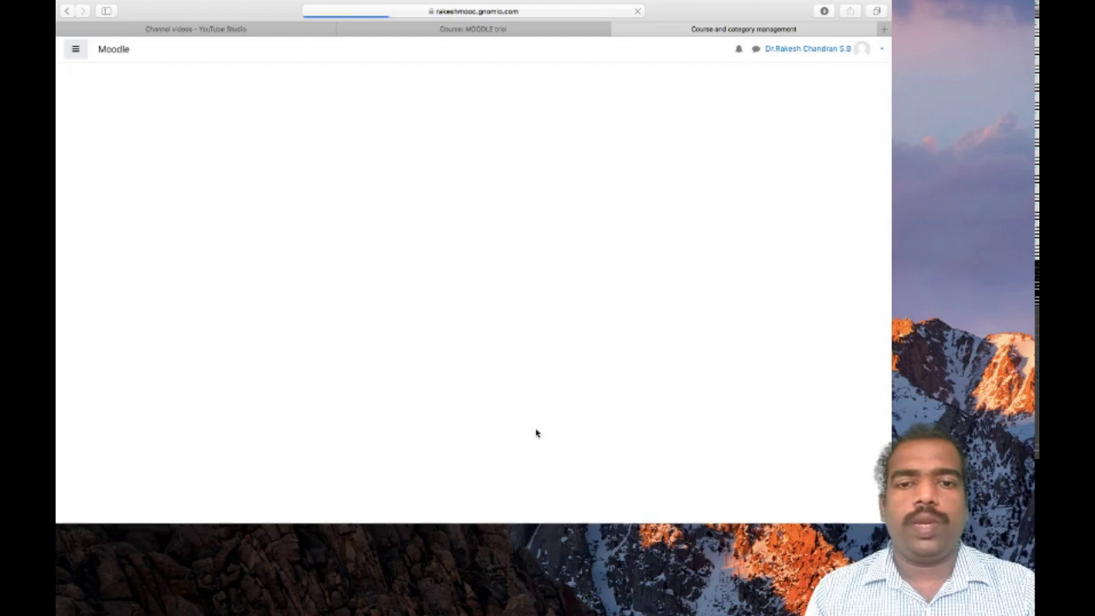
scroll(536, 433, down, 5)
scroll(536, 433, up, 5)
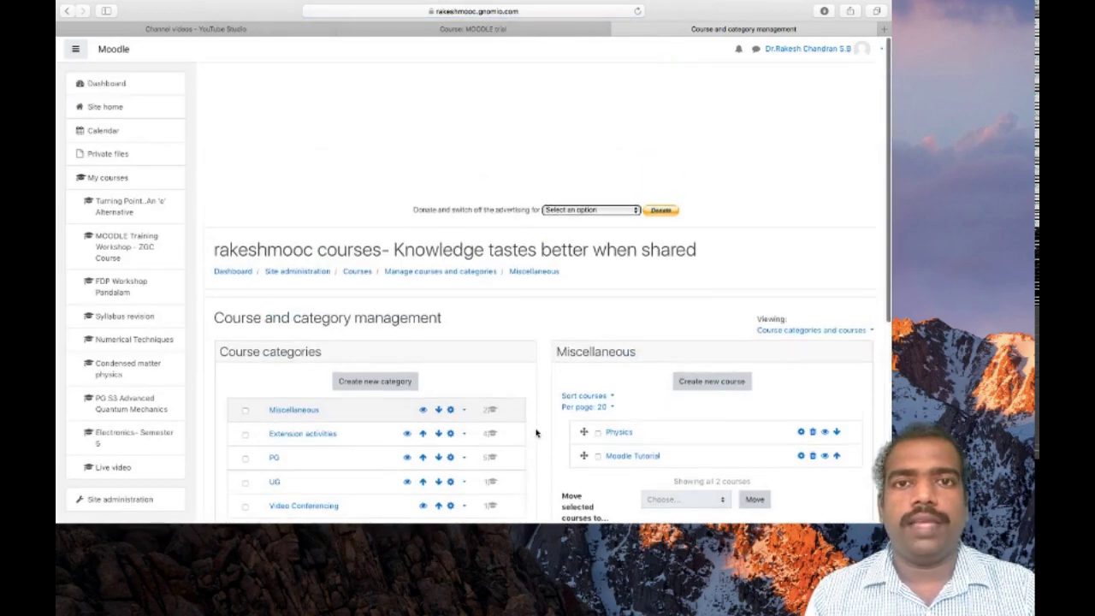